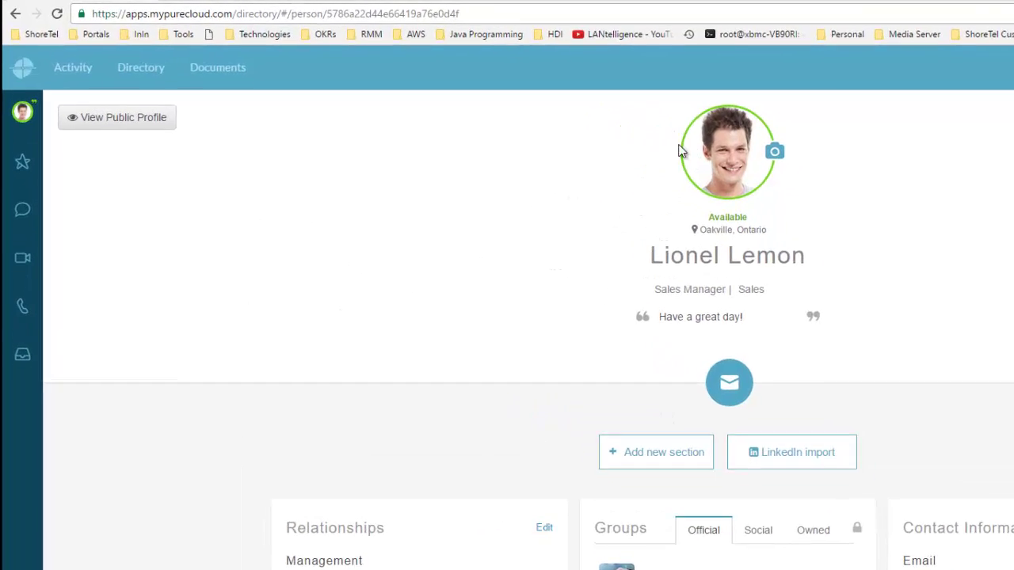
Pick the web phone (searched with 'WE') as the phone for calls and close the profile panel.
click(22, 112)
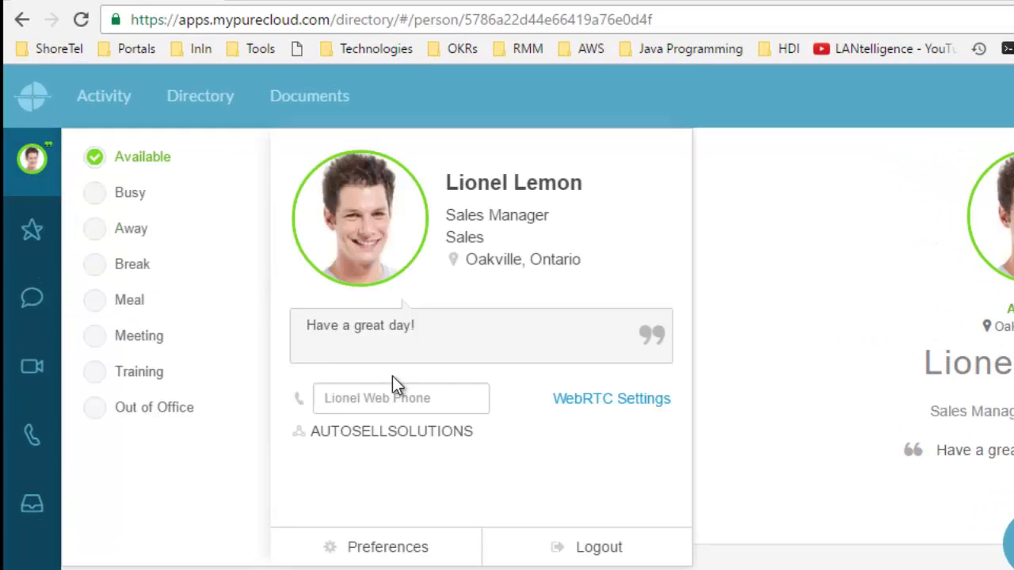
click(444, 400)
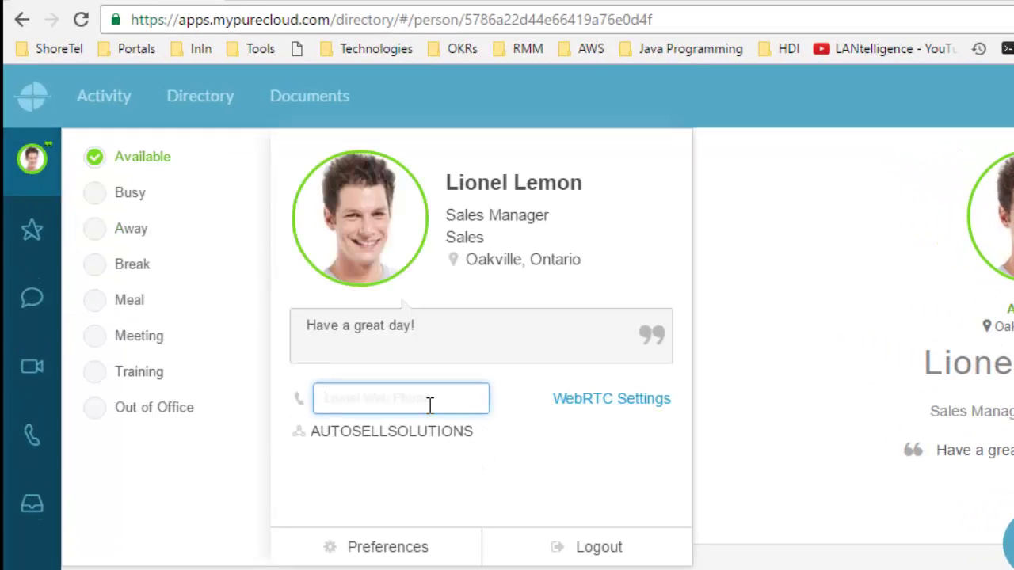
text(WE)
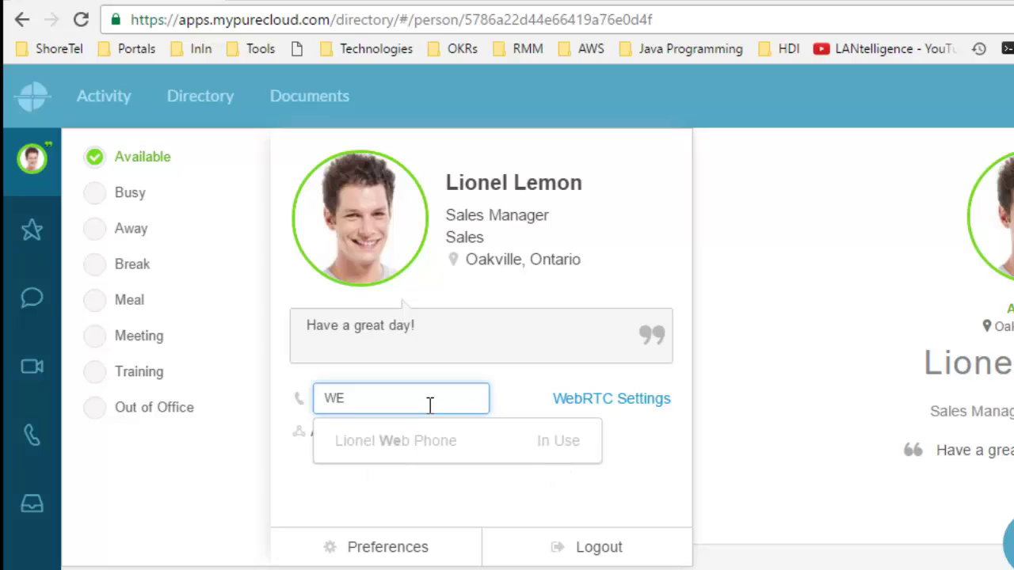
click(439, 443)
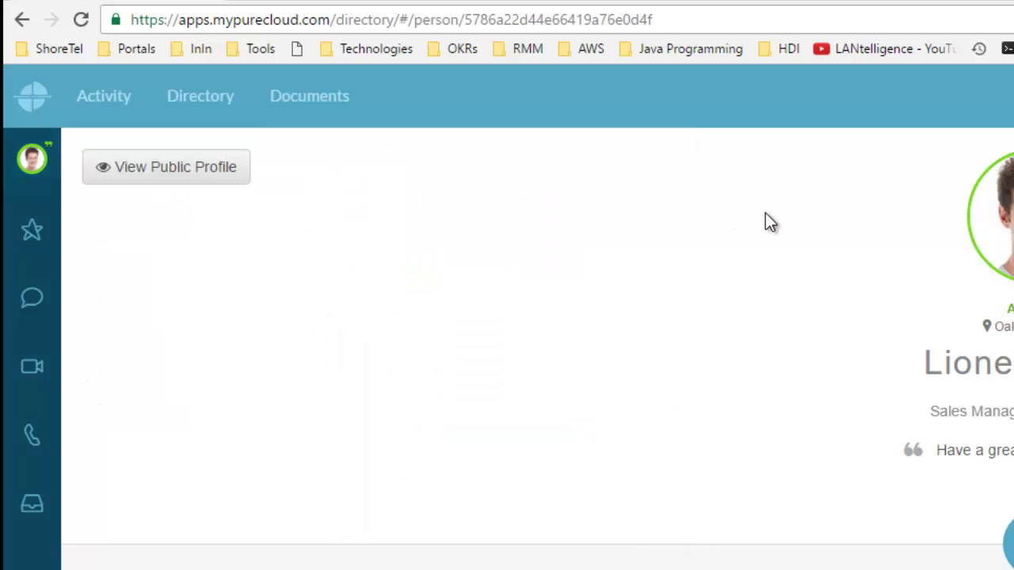
click(760, 213)
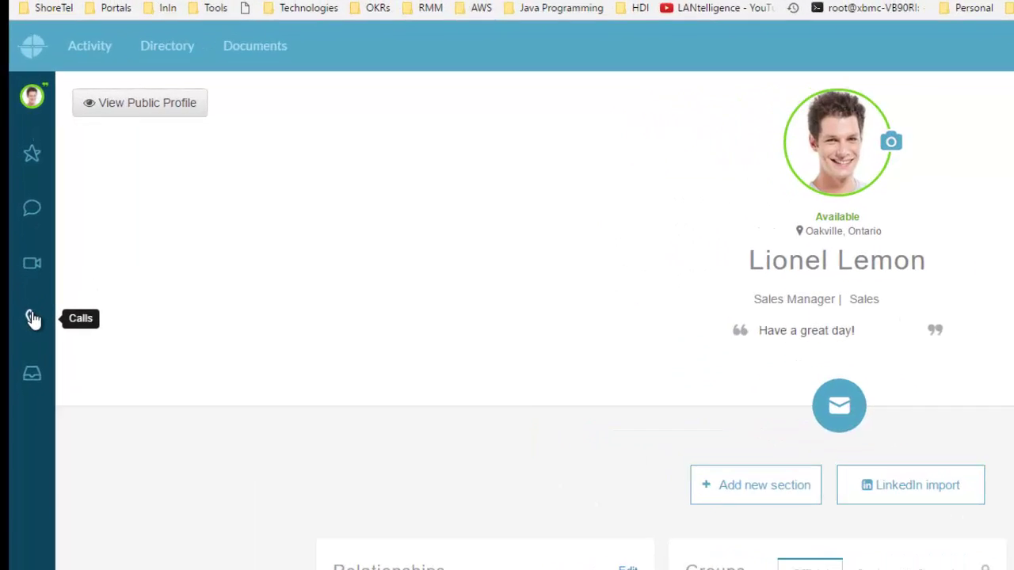
click(20, 273)
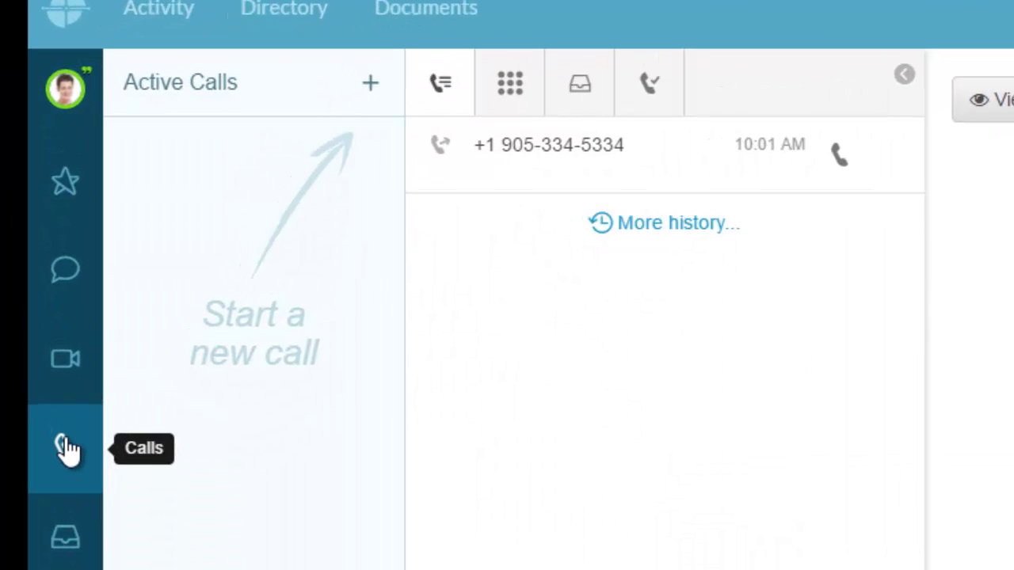
click(370, 86)
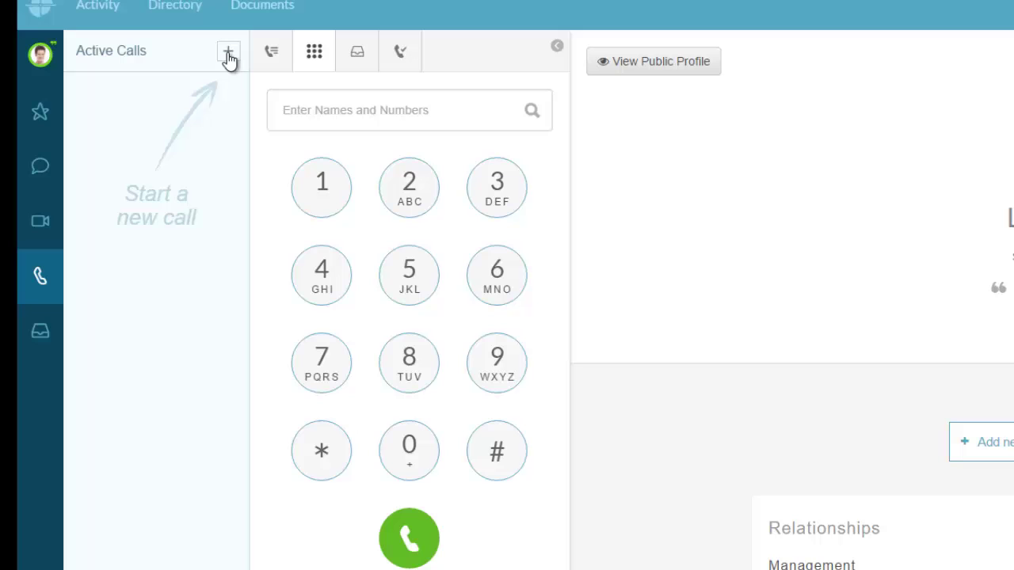
click(271, 53)
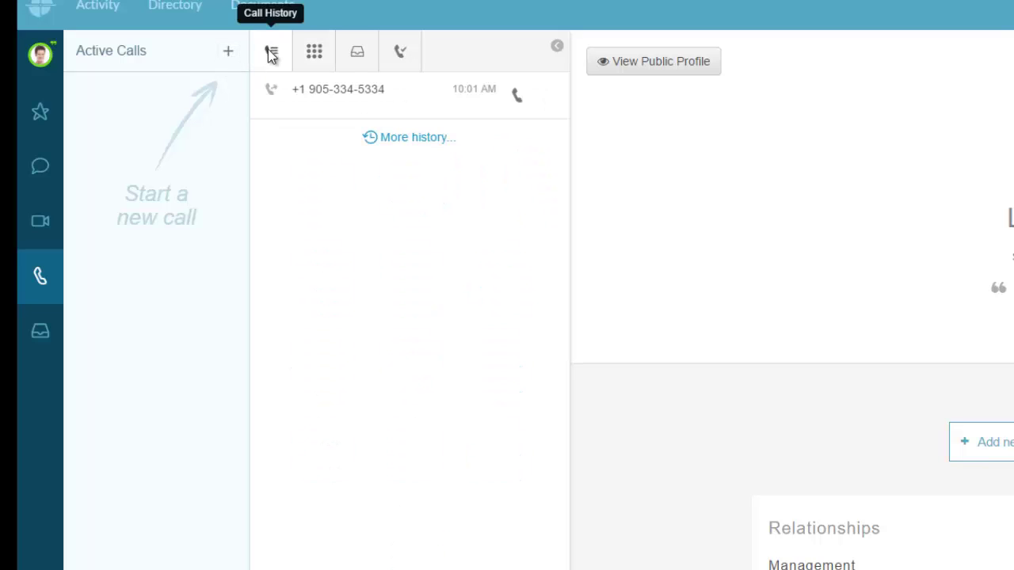
click(315, 52)
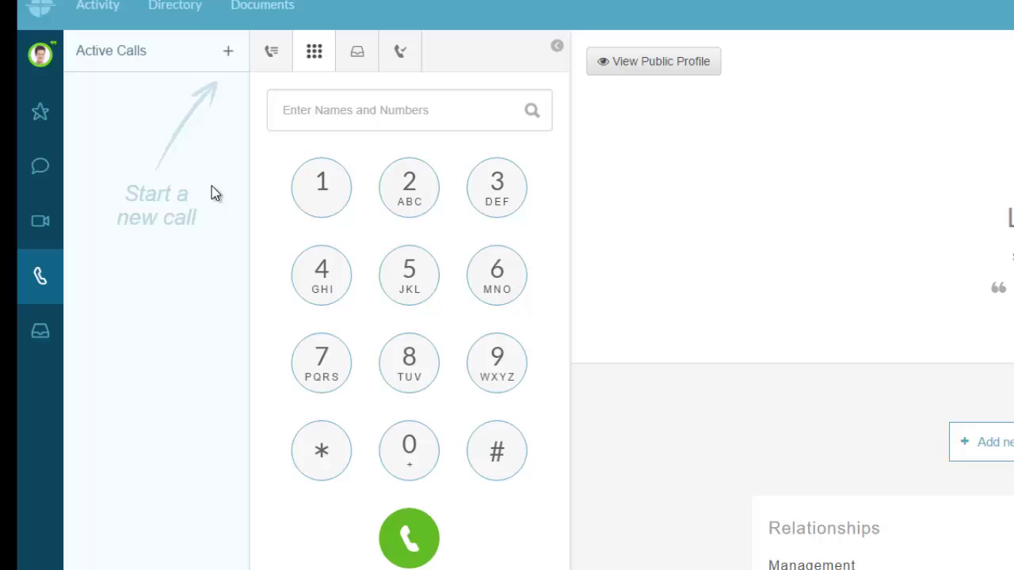
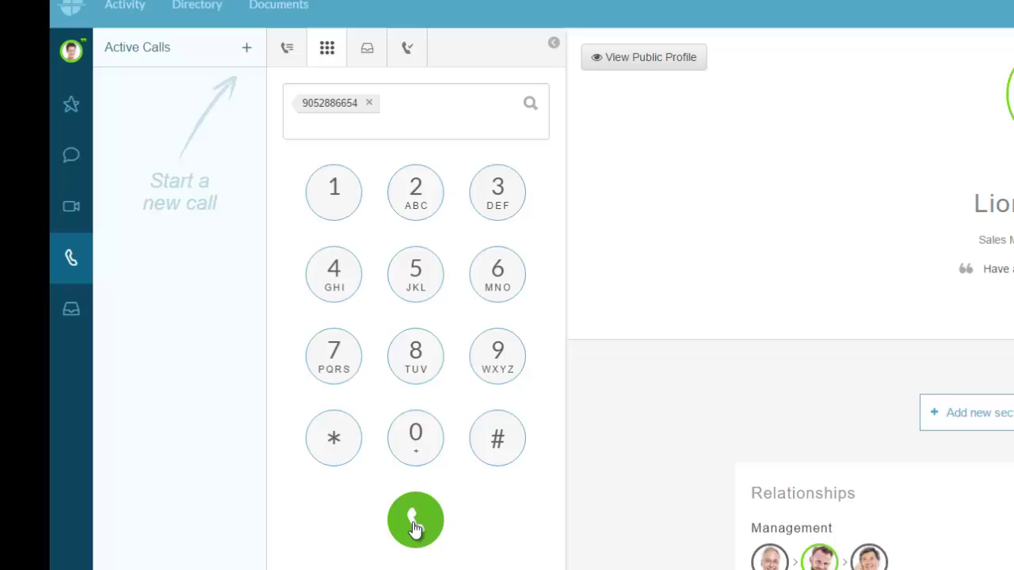
click(415, 525)
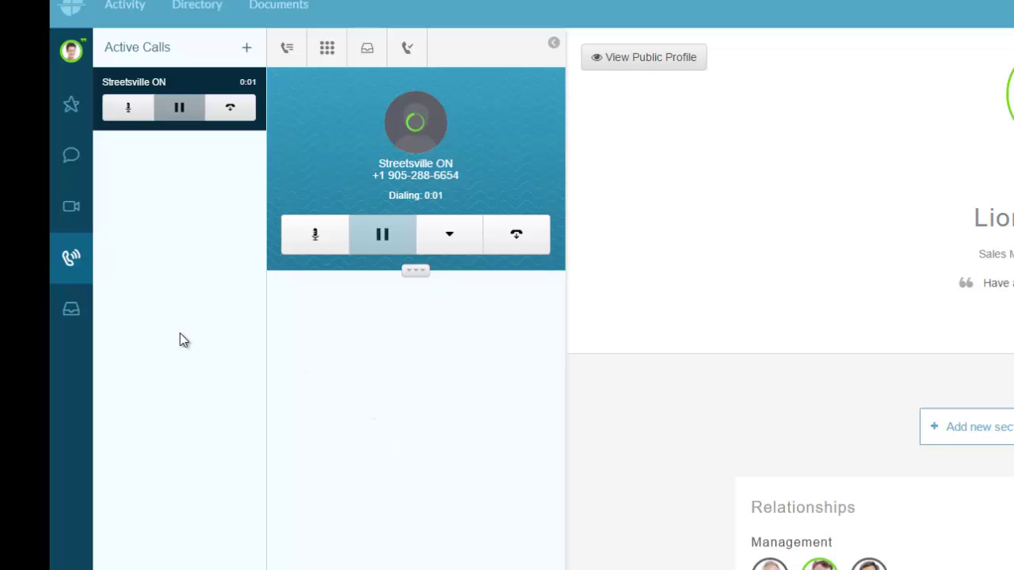
click(512, 235)
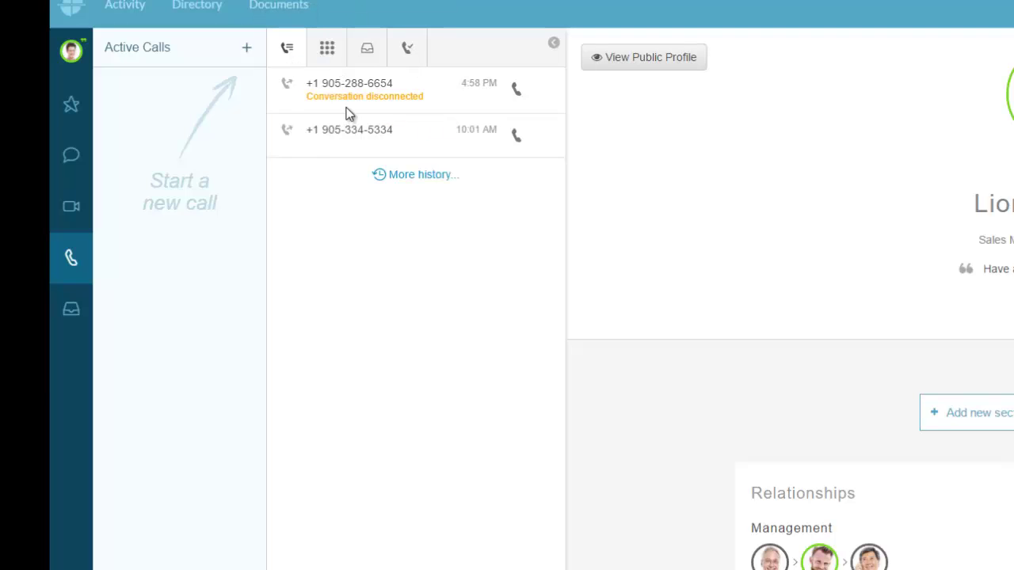
drag(343, 83, 400, 83)
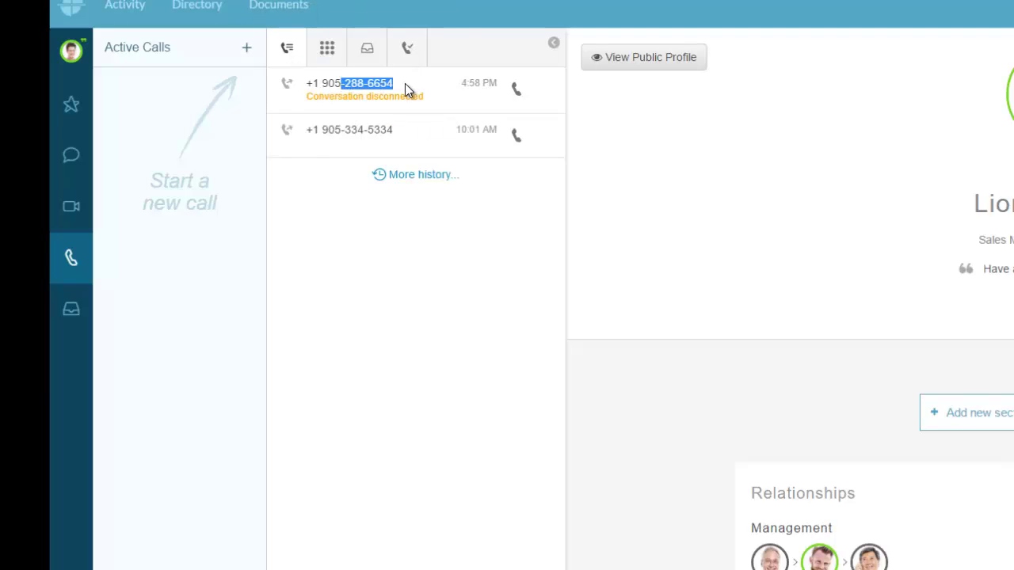
click(405, 83)
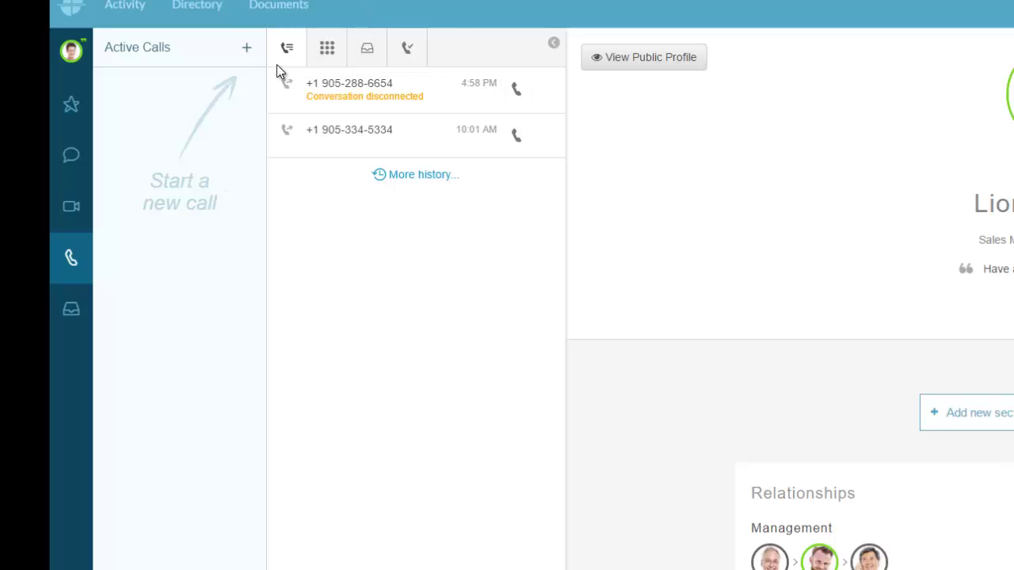
click(327, 52)
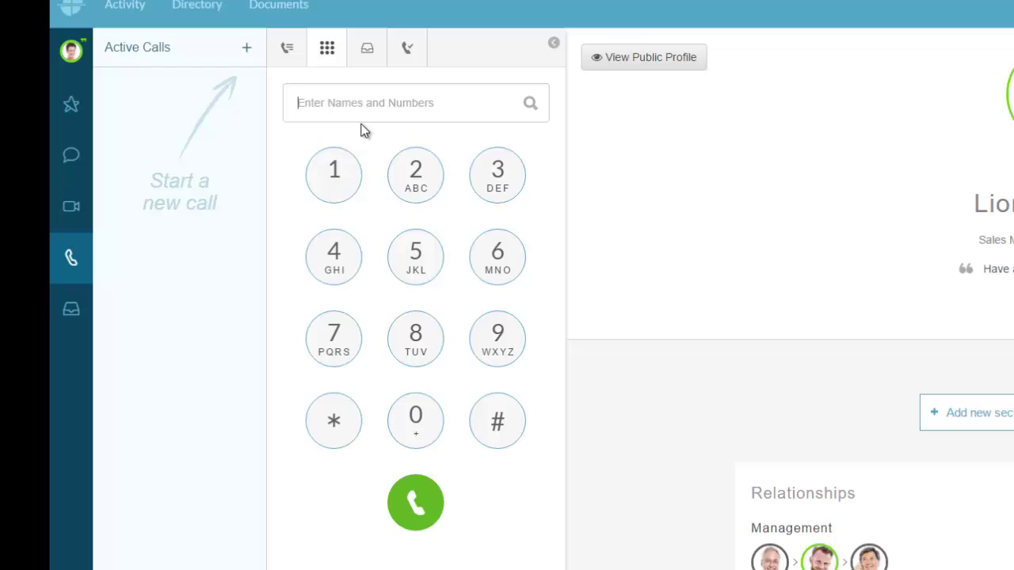
click(495, 370)
click(423, 421)
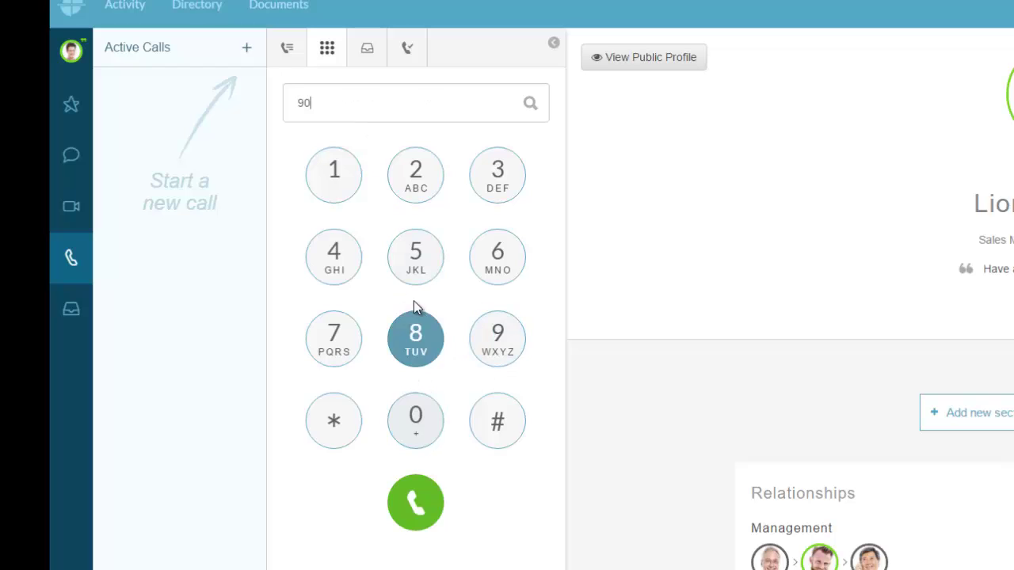
click(409, 307)
click(410, 305)
click(413, 173)
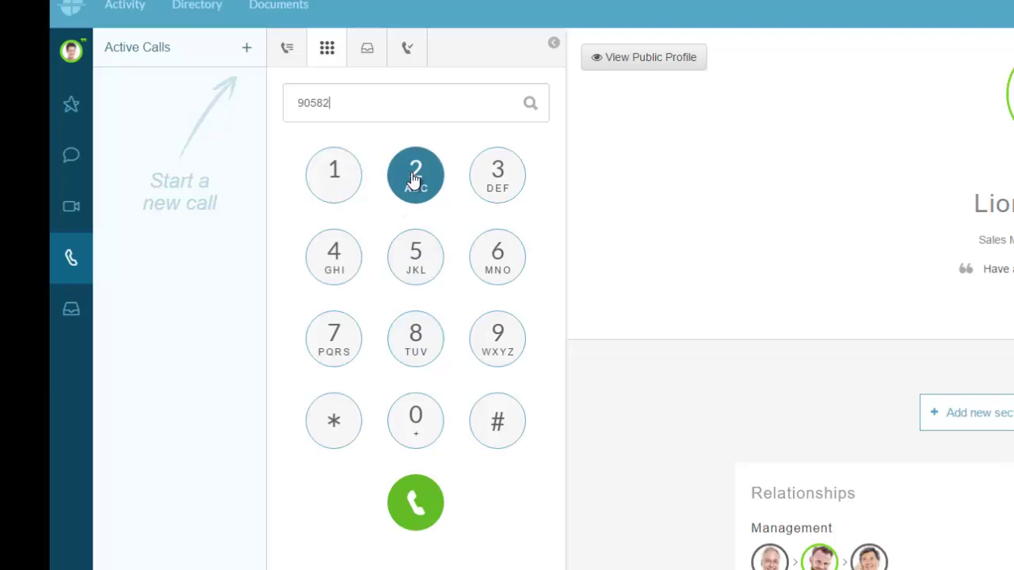
click(413, 172)
click(498, 256)
click(498, 256)
click(420, 253)
click(335, 255)
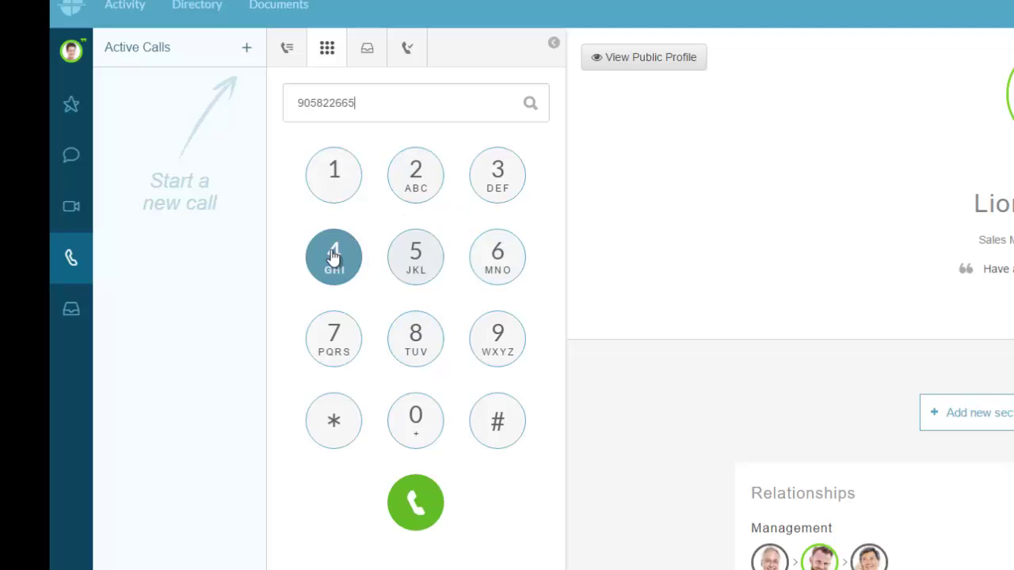
click(413, 509)
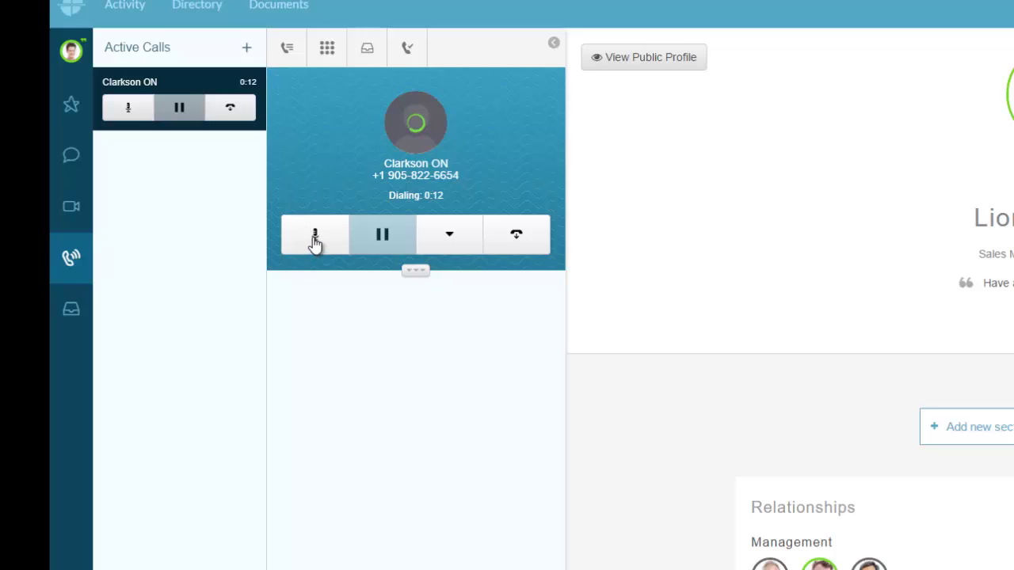
Mute the Clarkson ON call, then take it off hold and put it back on hold.
click(314, 241)
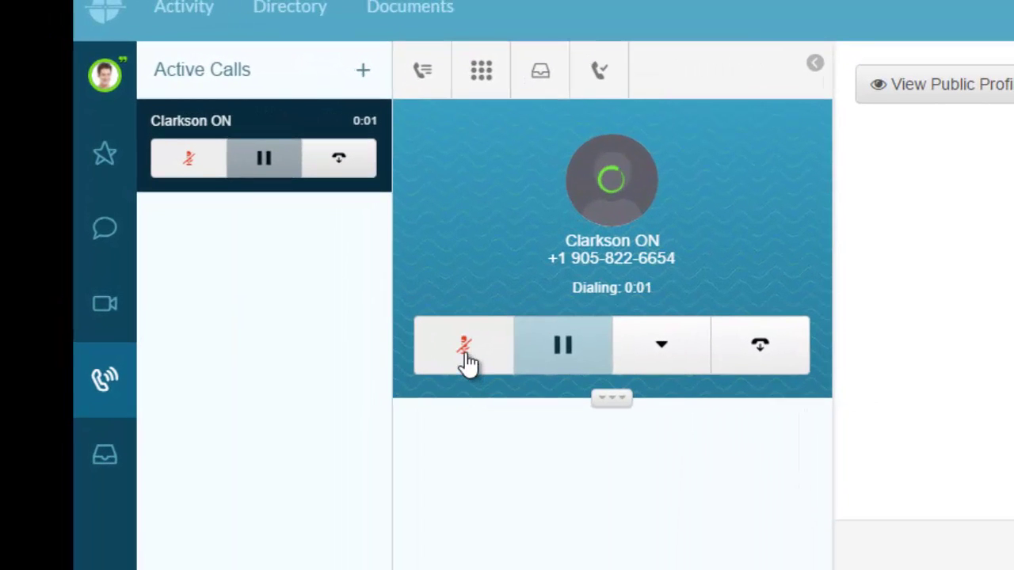
click(666, 354)
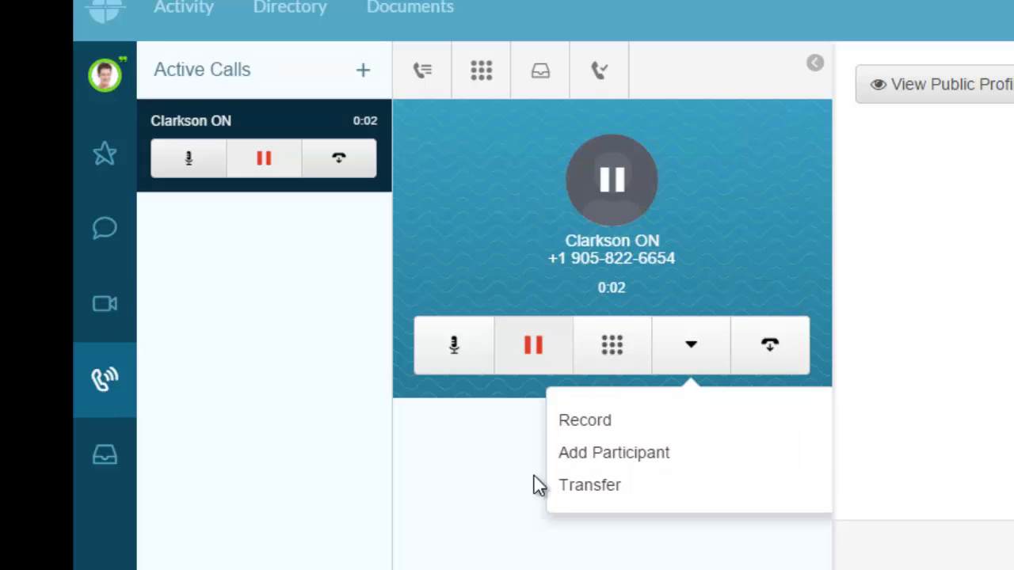
click(552, 346)
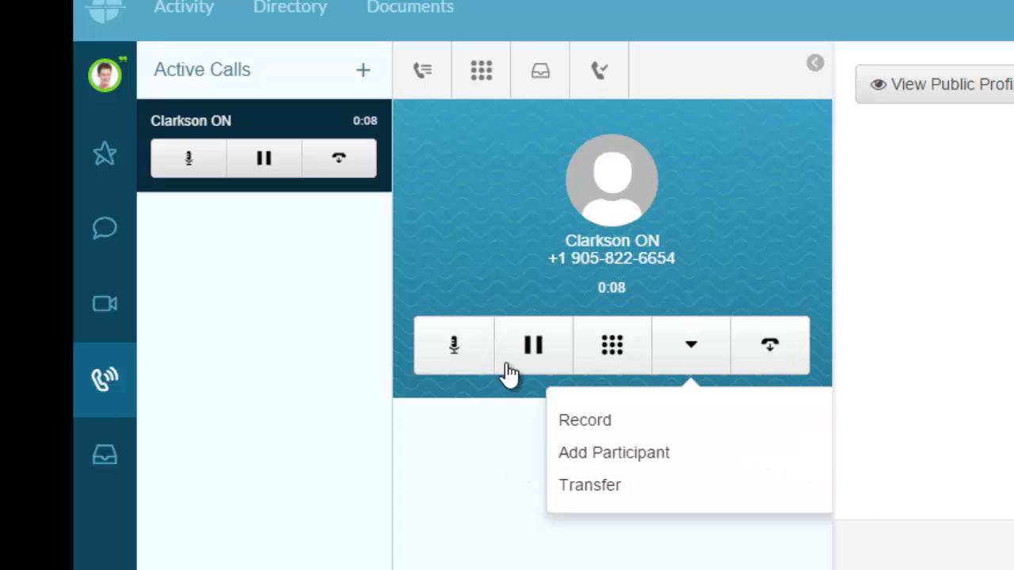
click(533, 345)
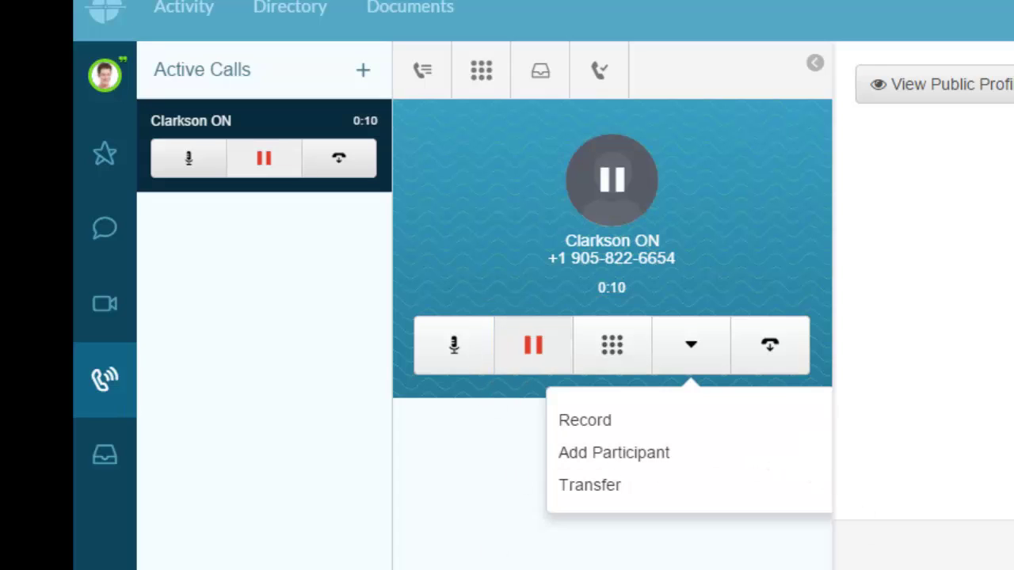
Add extension 2300 as a participant and call it to form a conference.
click(626, 456)
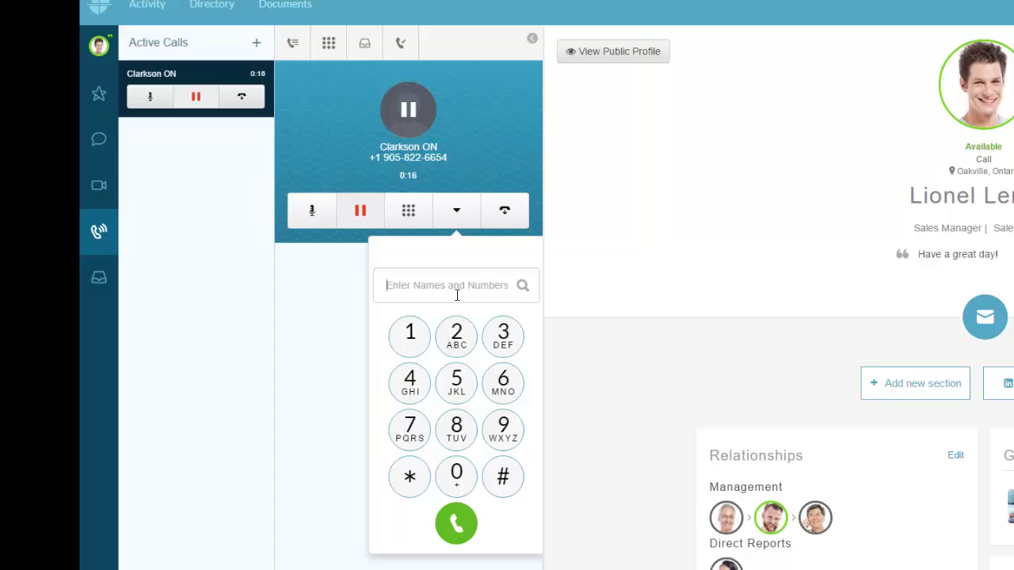
text(2300)
key(Return)
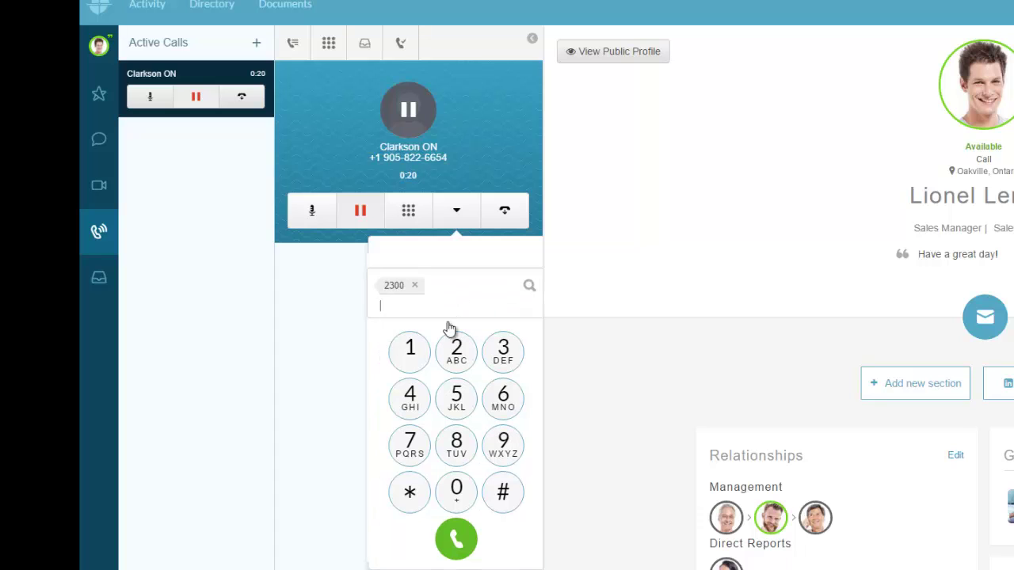
click(455, 541)
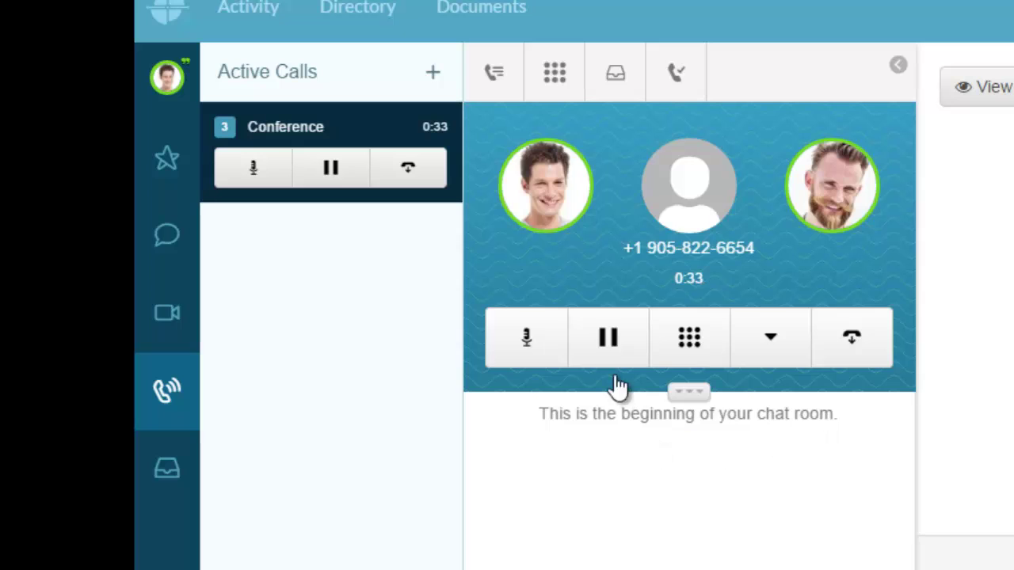
Mute and hold the conference, then unmute and resume your line.
click(525, 358)
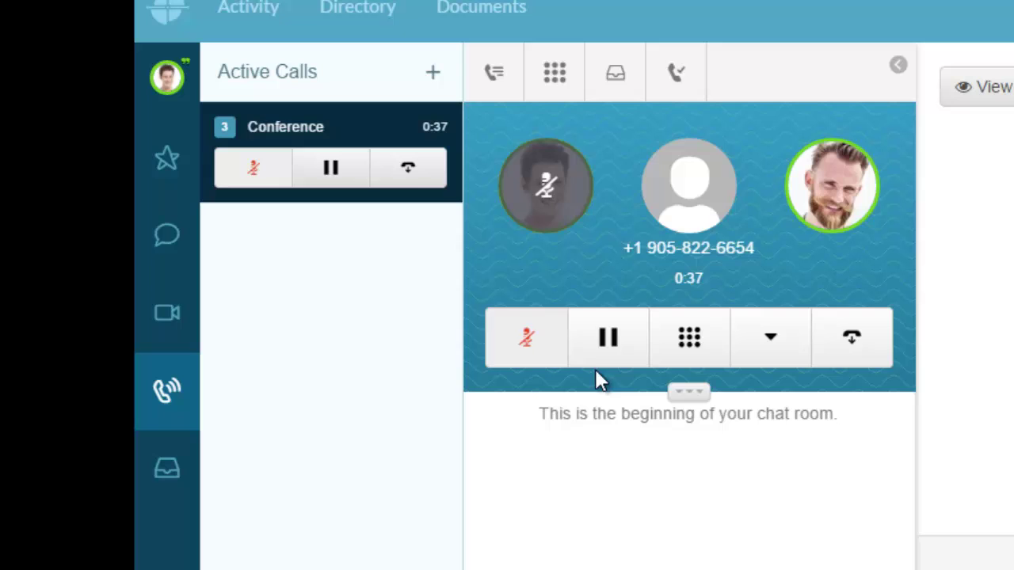
click(608, 338)
mouse_move(543, 179)
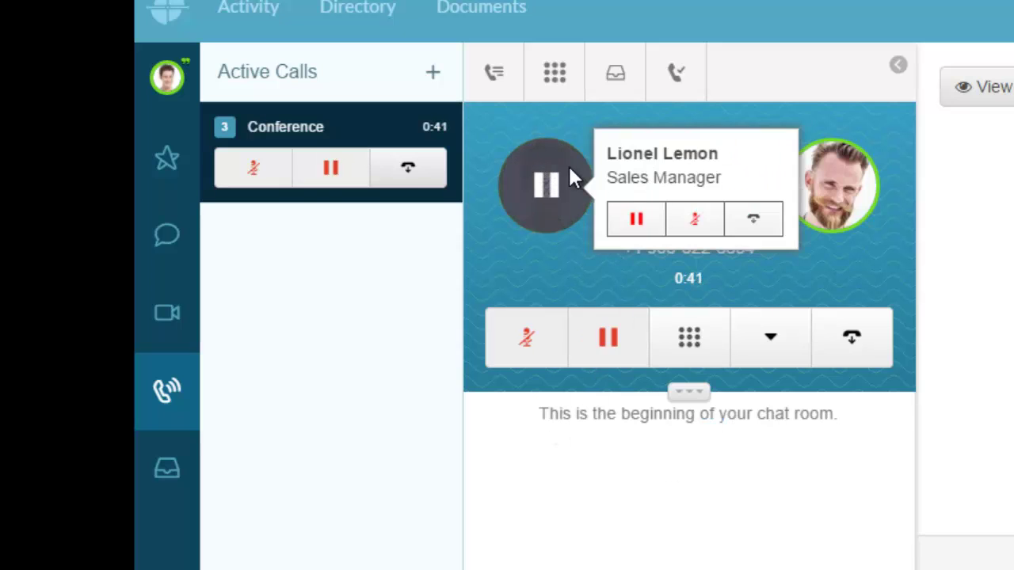
mouse_move(843, 198)
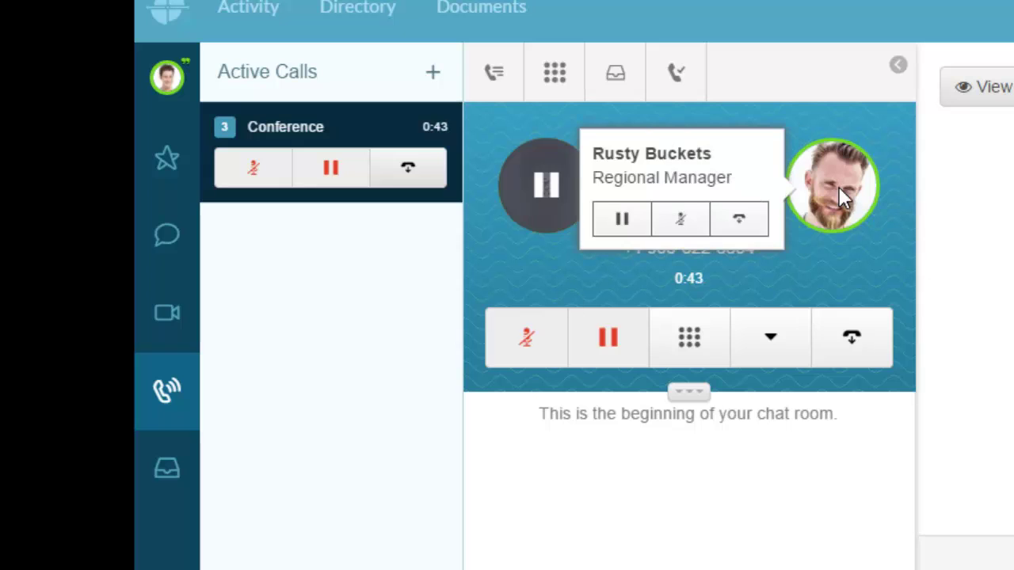
mouse_move(618, 173)
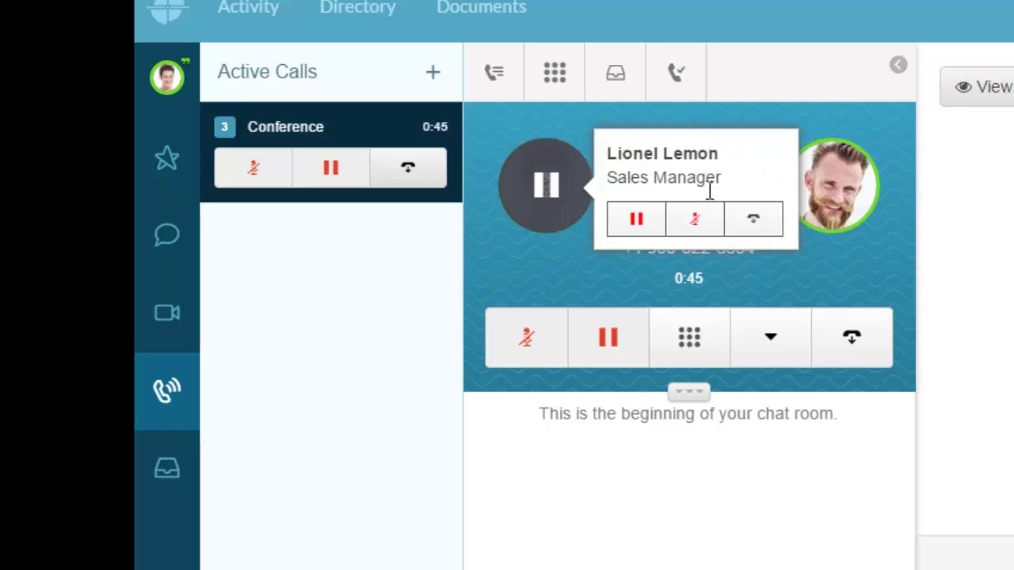
mouse_move(697, 222)
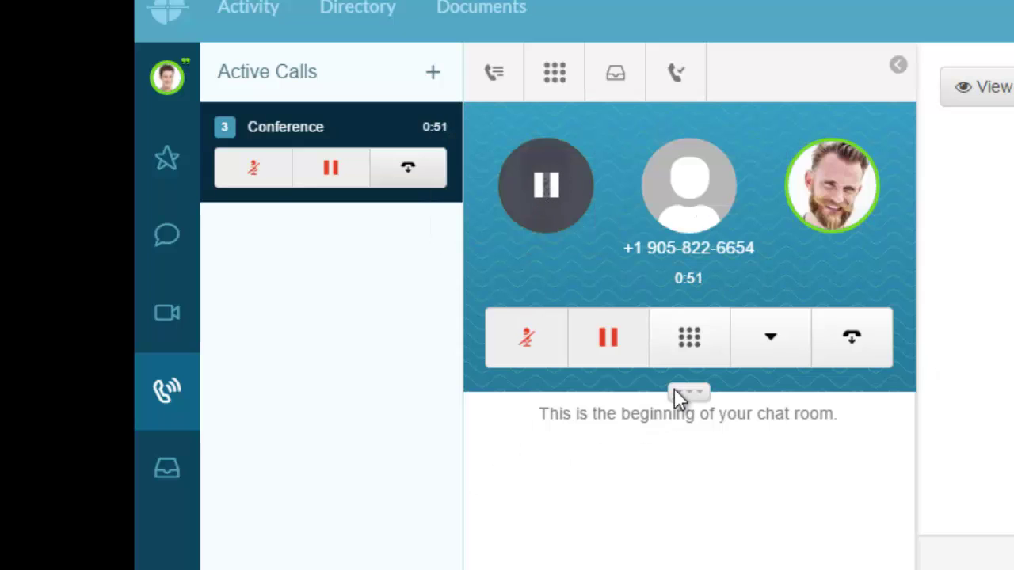
click(533, 342)
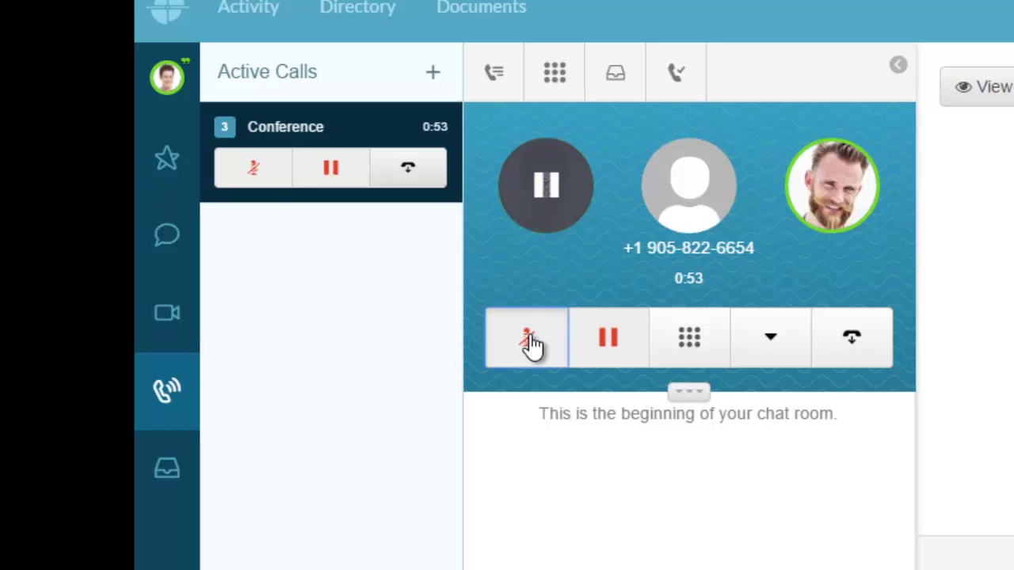
click(605, 331)
click(770, 339)
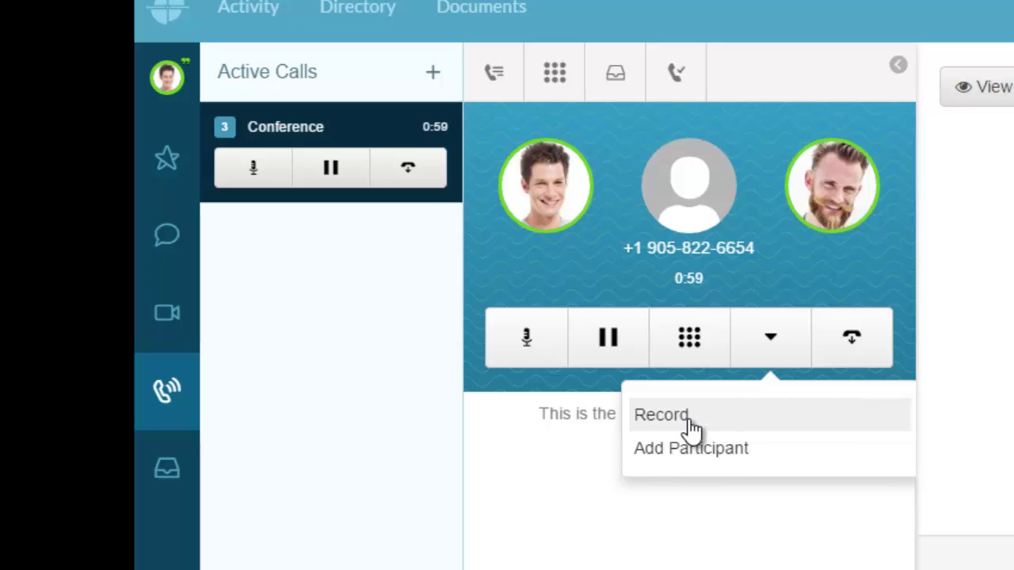
Record a short part of the conference, stop recording, and leave the call.
click(687, 418)
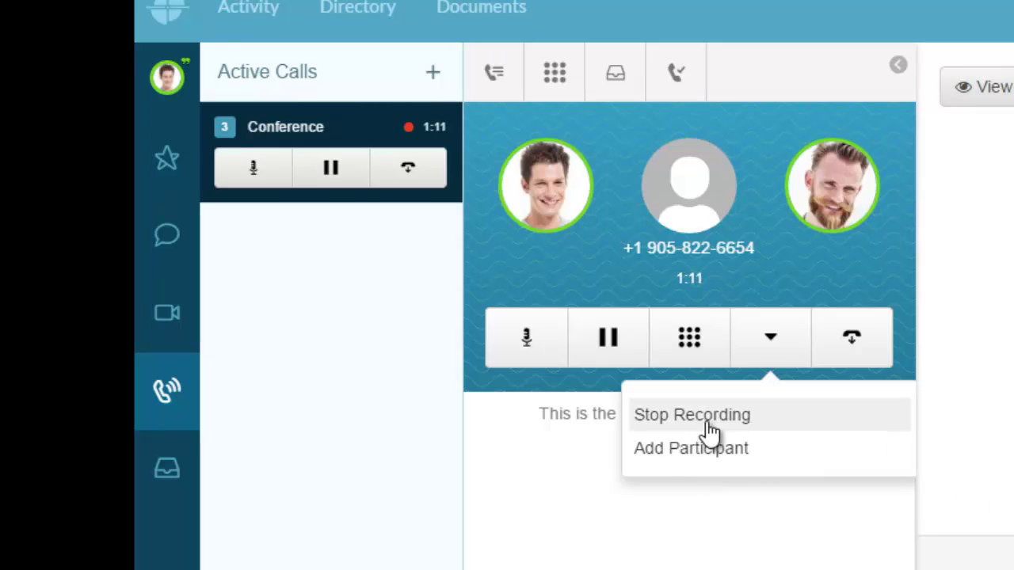
click(673, 415)
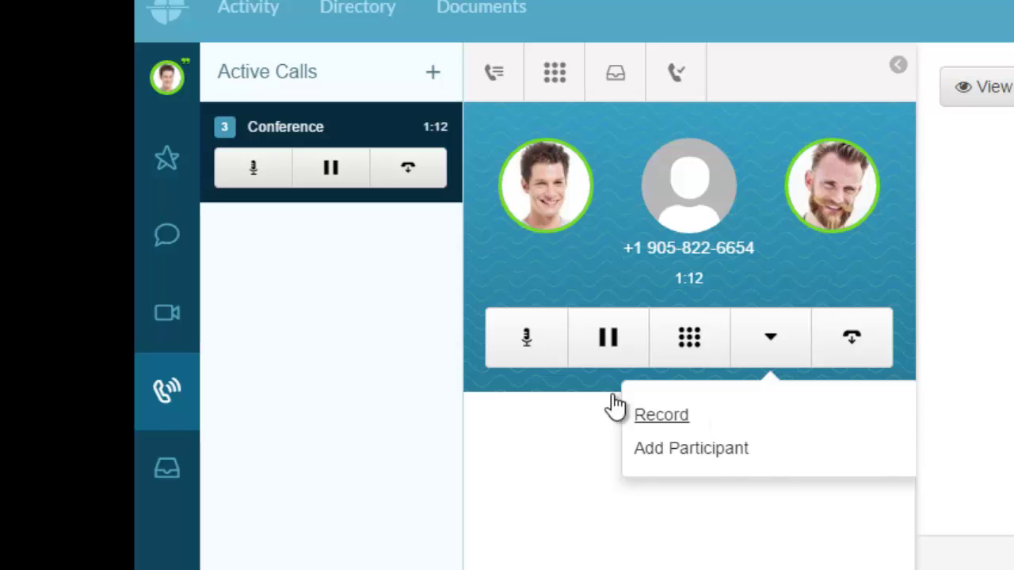
click(856, 342)
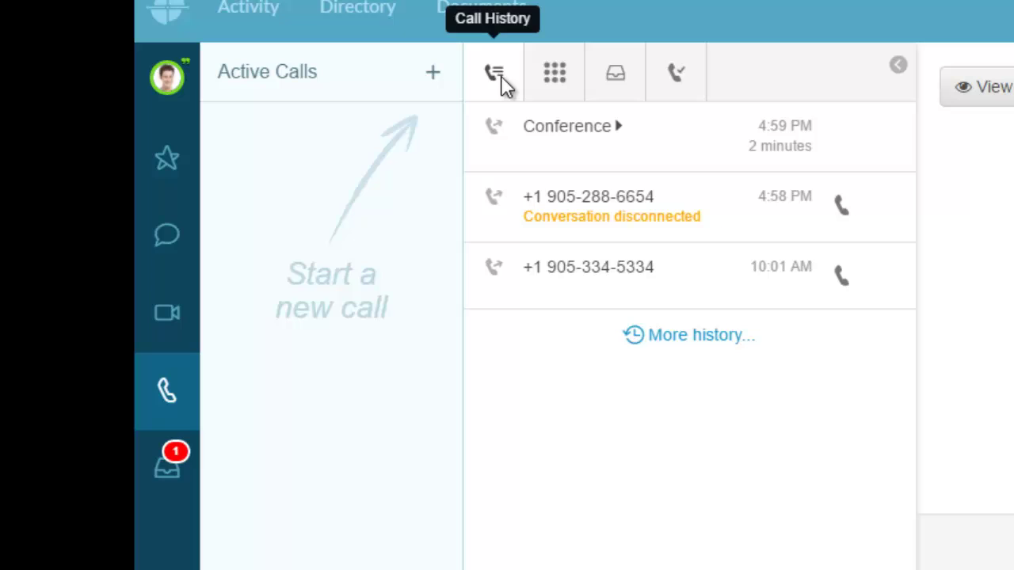
Play and pause the conference recording in the Inbox Recordings list.
click(618, 87)
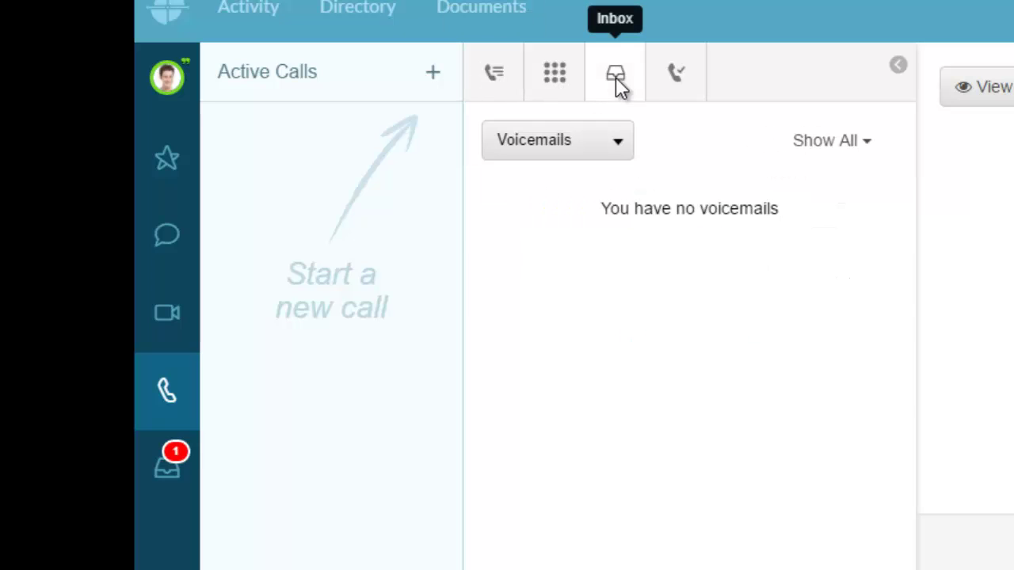
click(618, 143)
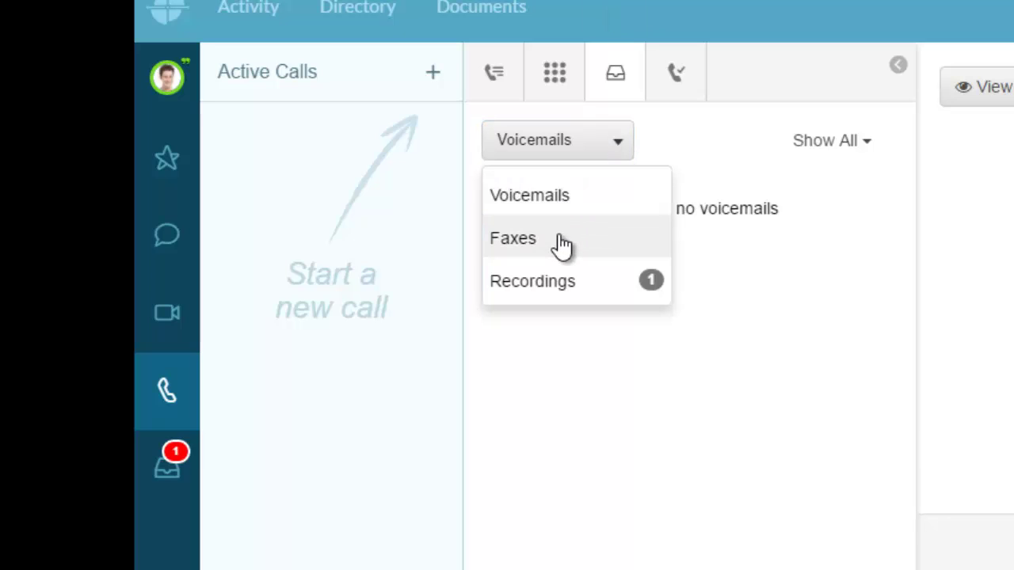
click(549, 282)
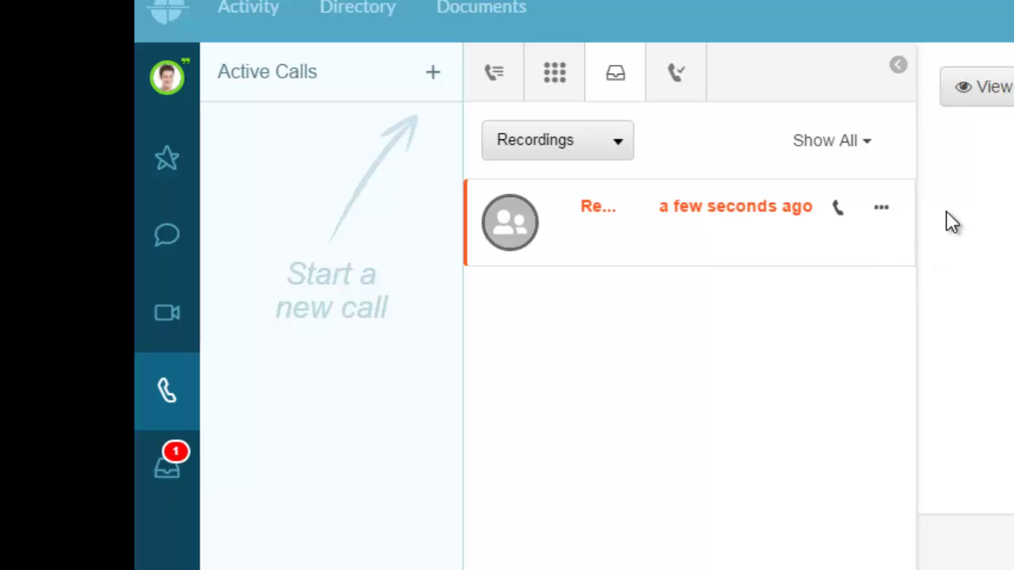
click(593, 213)
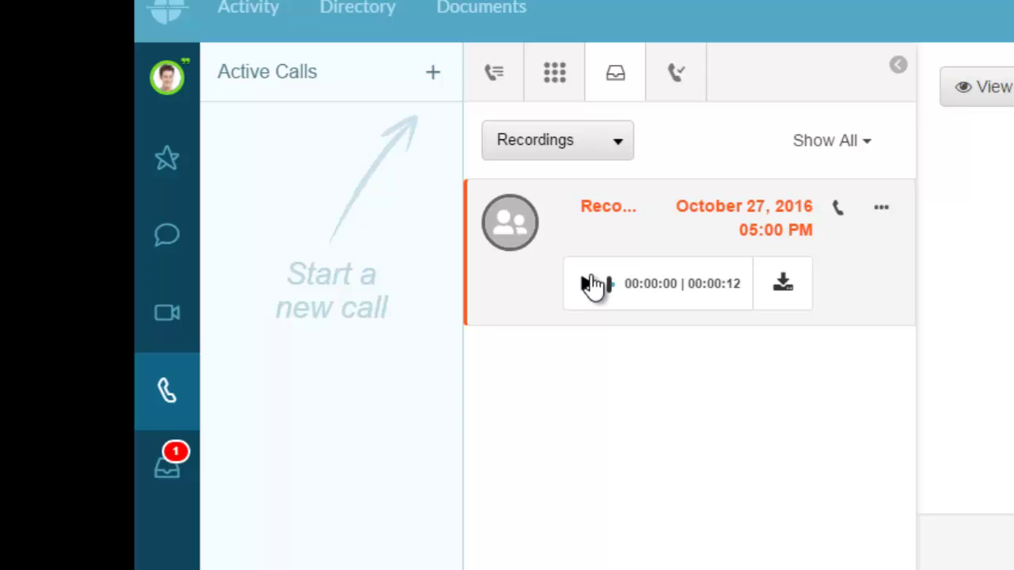
click(586, 285)
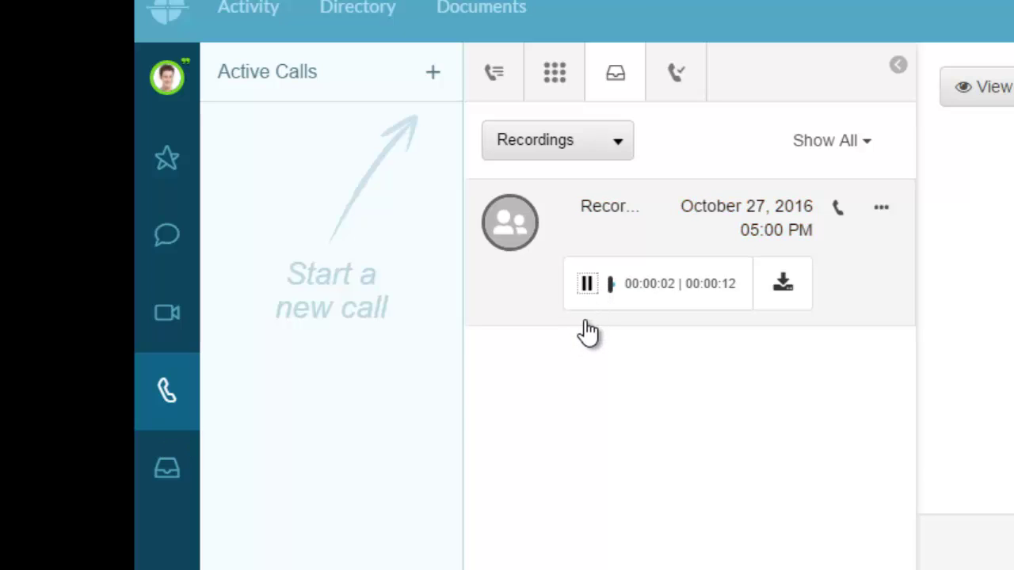
click(587, 284)
Download the recording, mark it unread, and switch the inbox back to Voicemails.
click(784, 289)
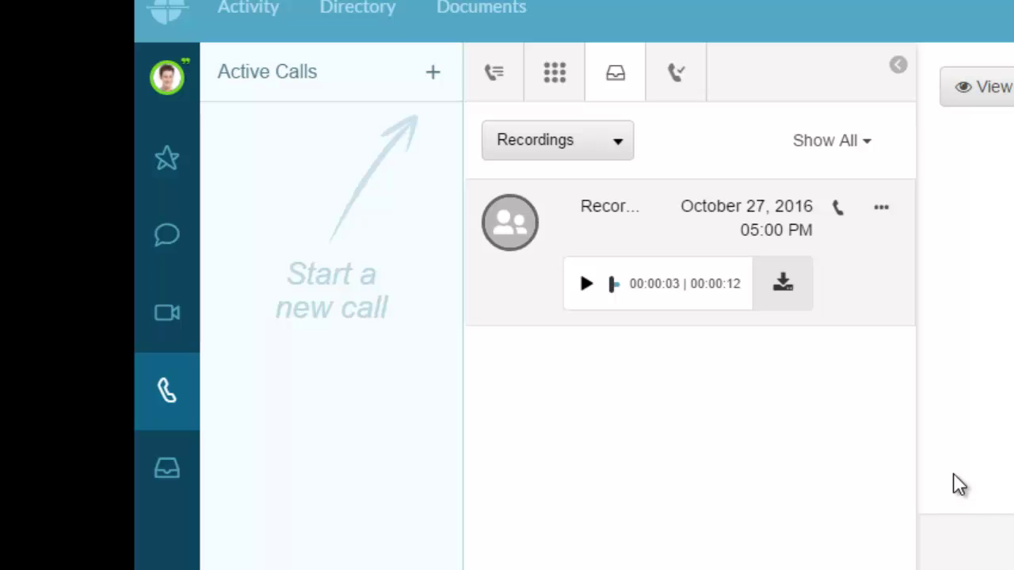
click(880, 210)
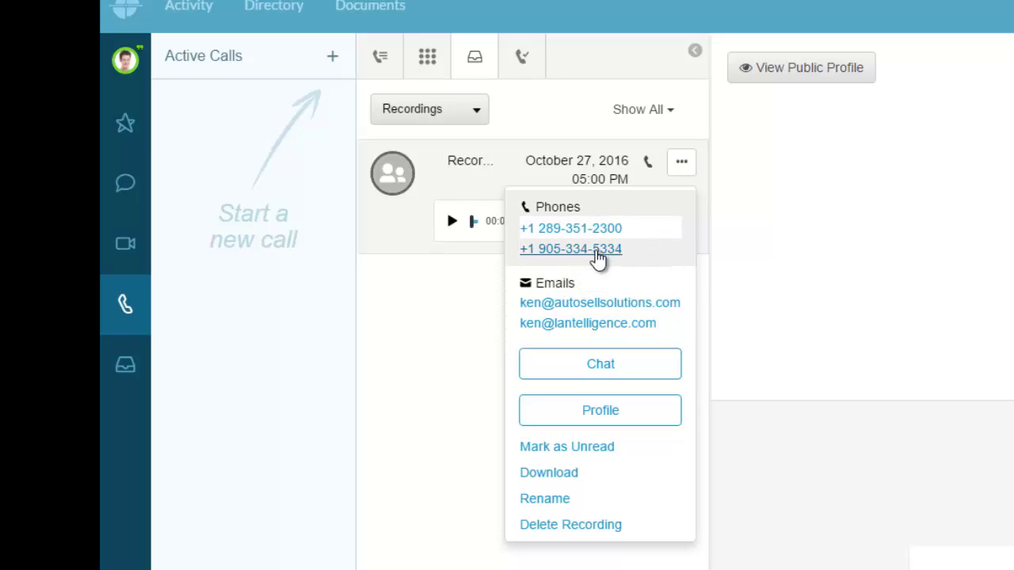
click(599, 449)
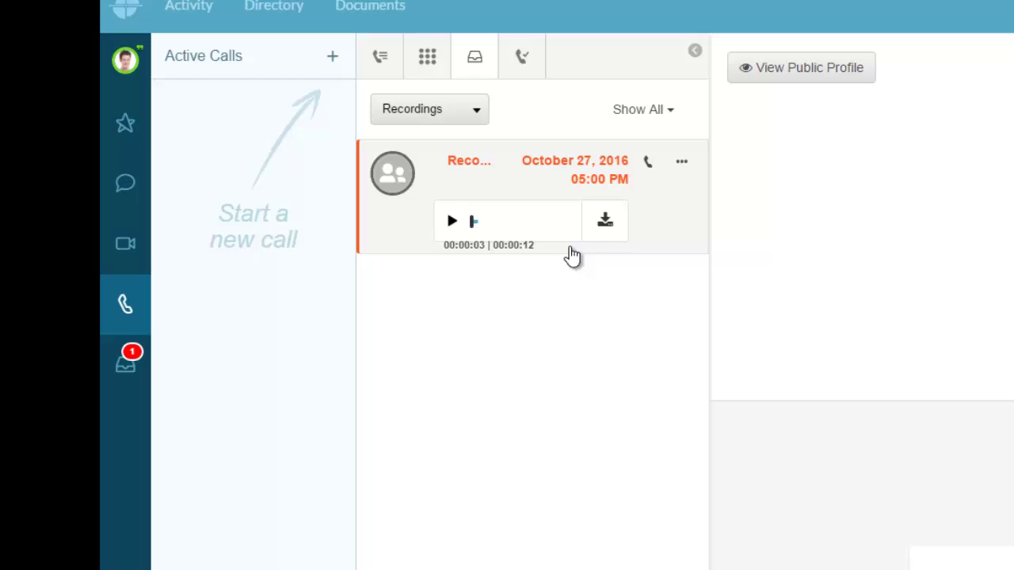
click(651, 112)
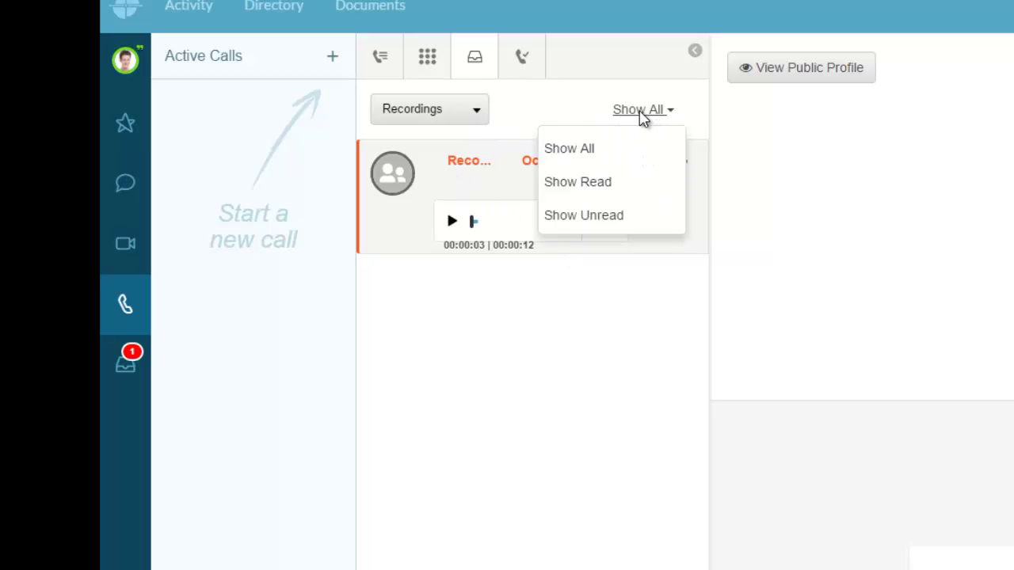
click(437, 118)
click(440, 153)
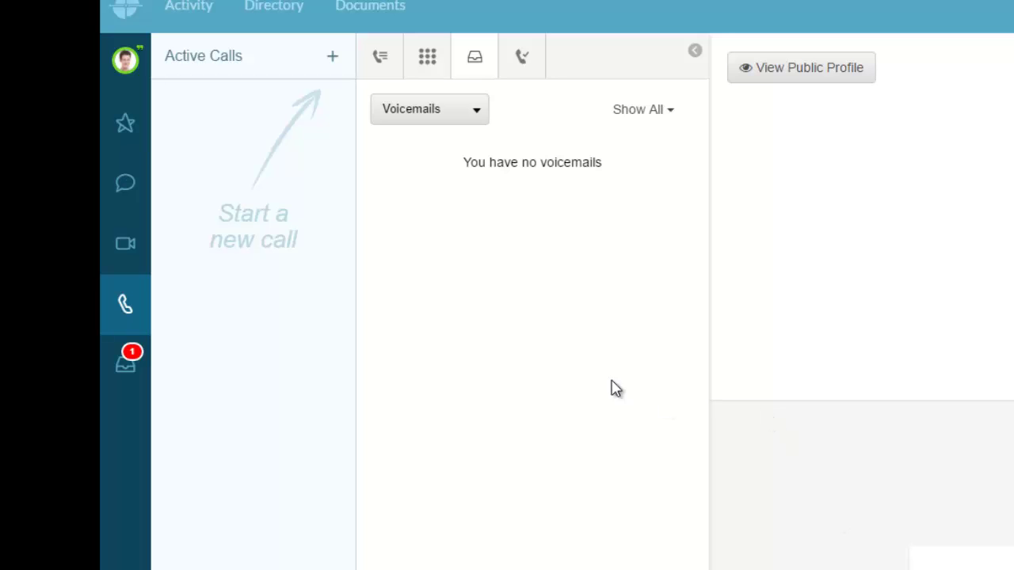
Decline the first incoming call, answer the colleague's next call, and mute your microphone.
click(424, 60)
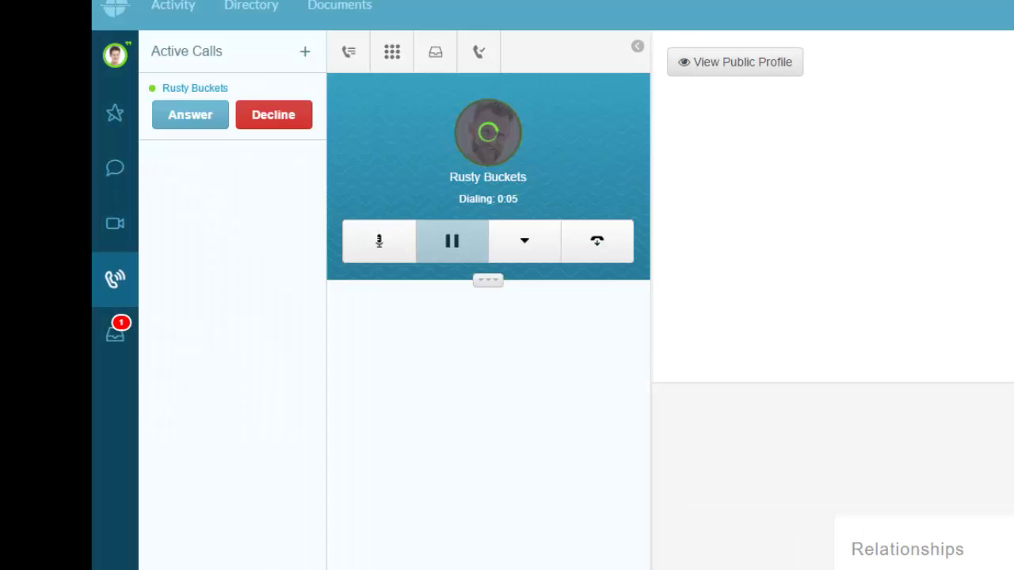
click(260, 125)
click(196, 119)
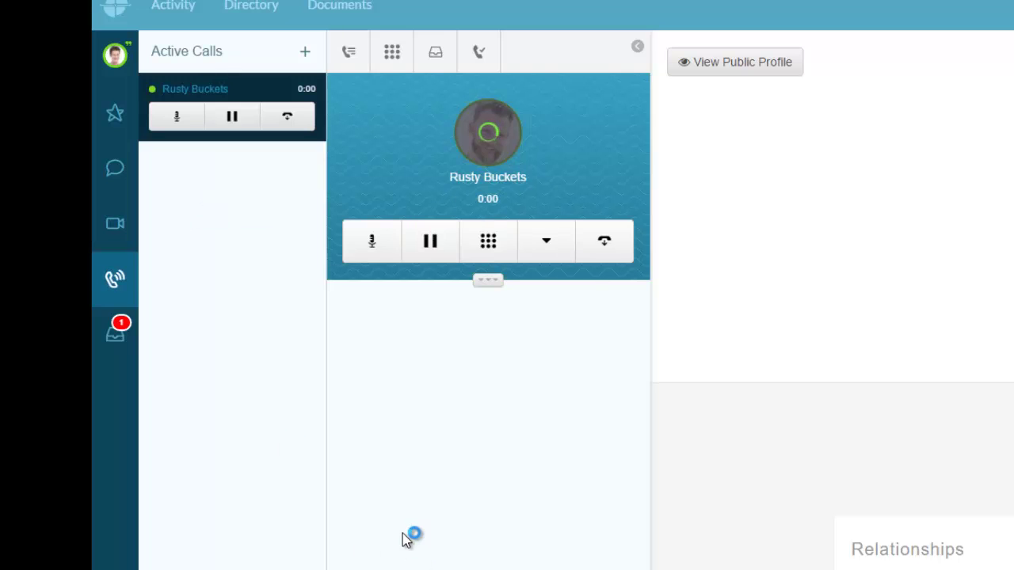
click(176, 127)
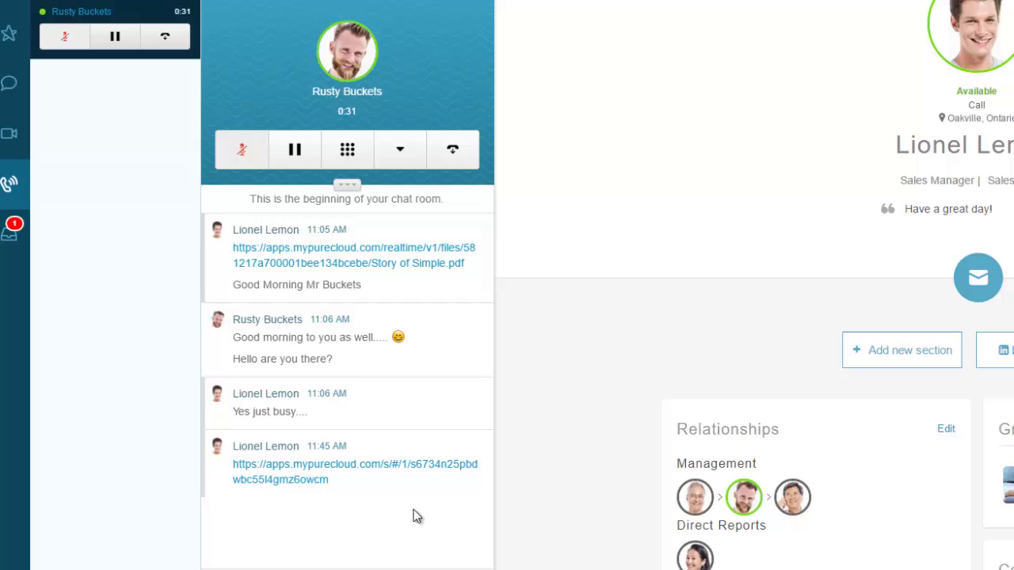
click(399, 158)
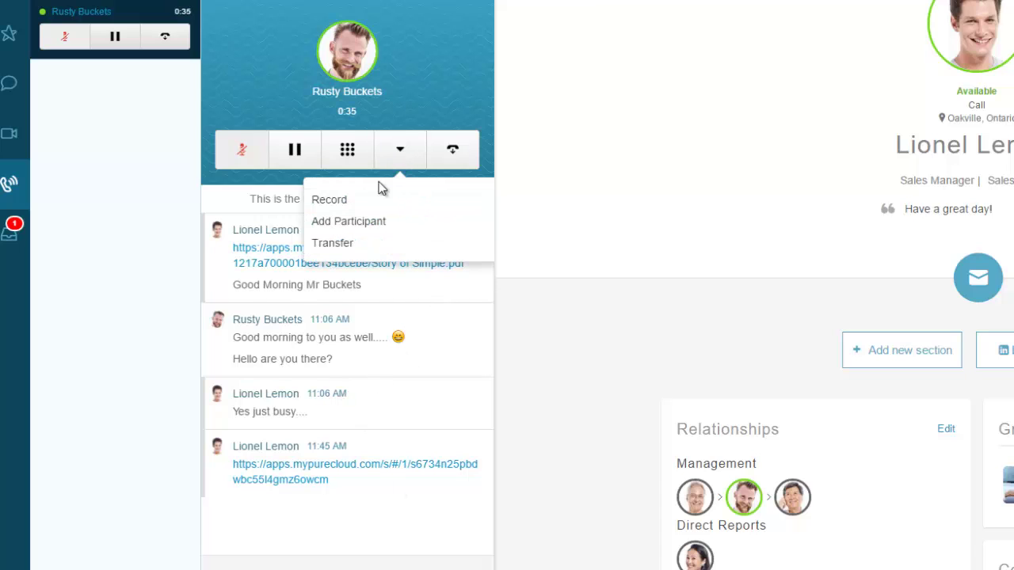
Start a transfer of the call and search the directory for the target user.
click(352, 243)
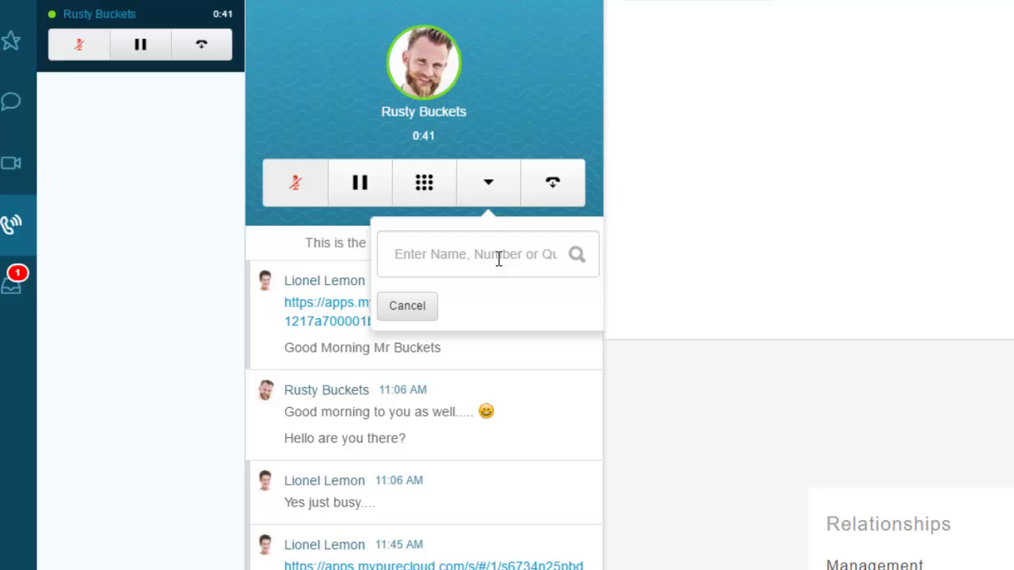
text(h)
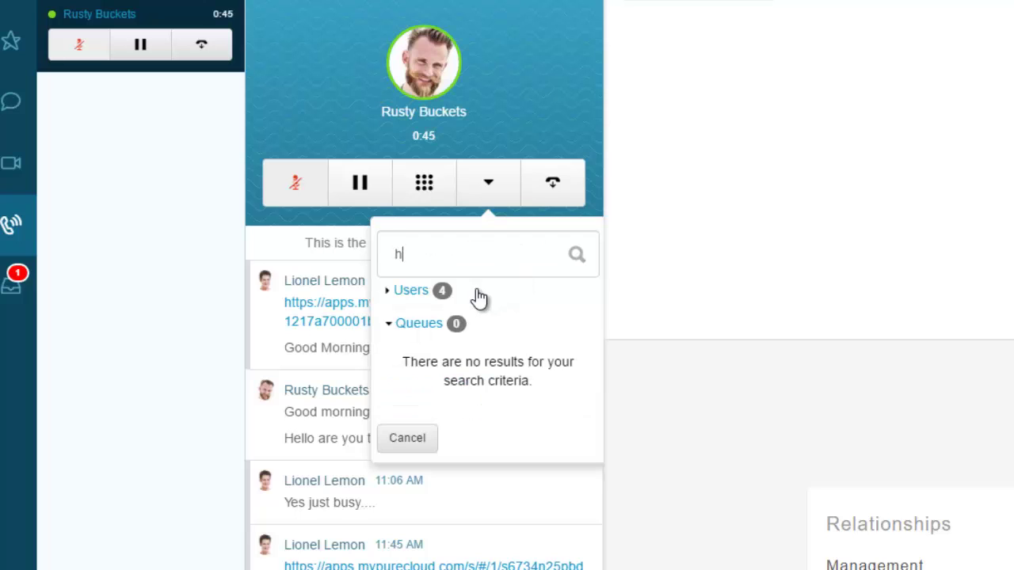
click(391, 292)
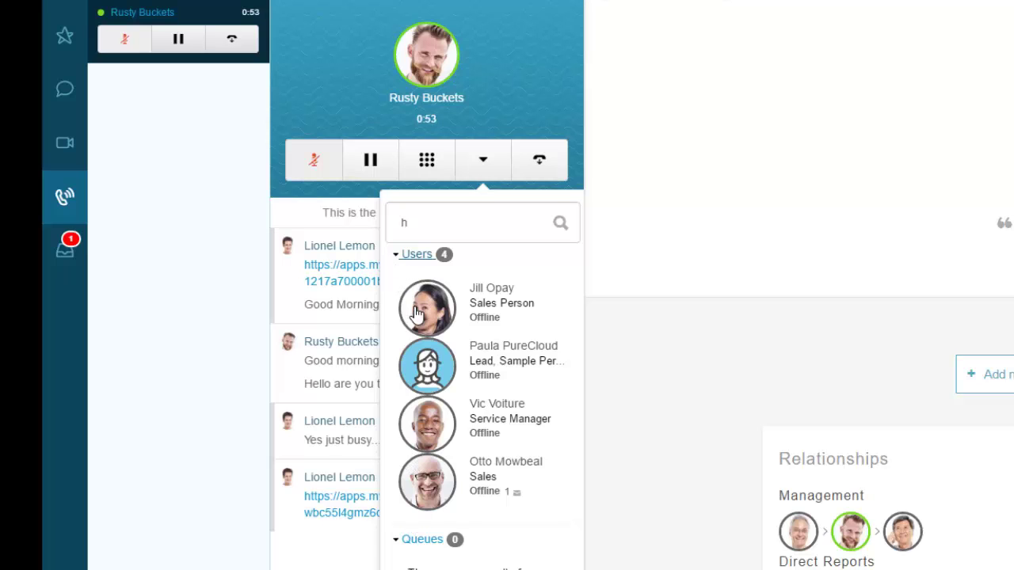
drag(422, 229, 367, 216)
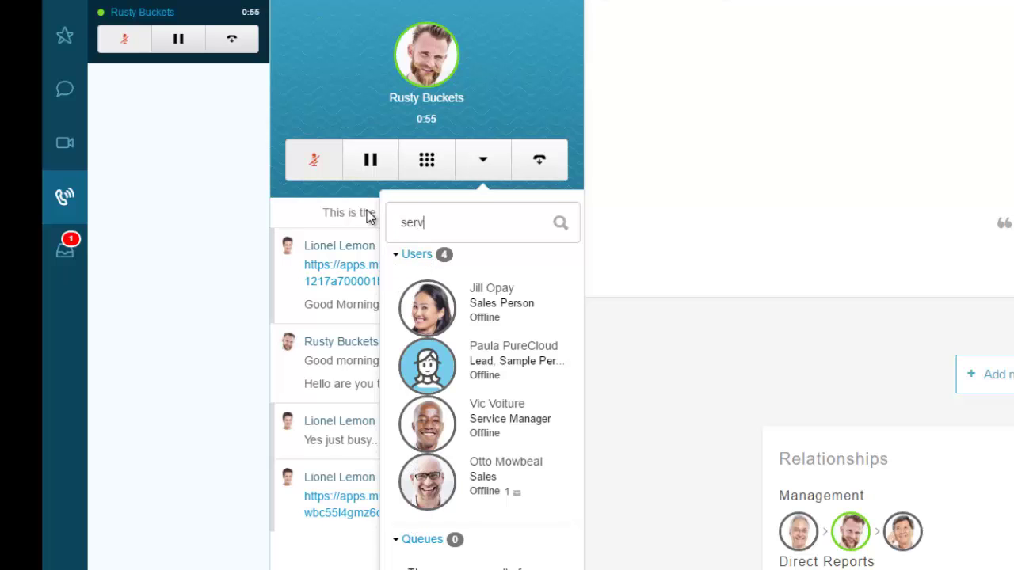
text(e)
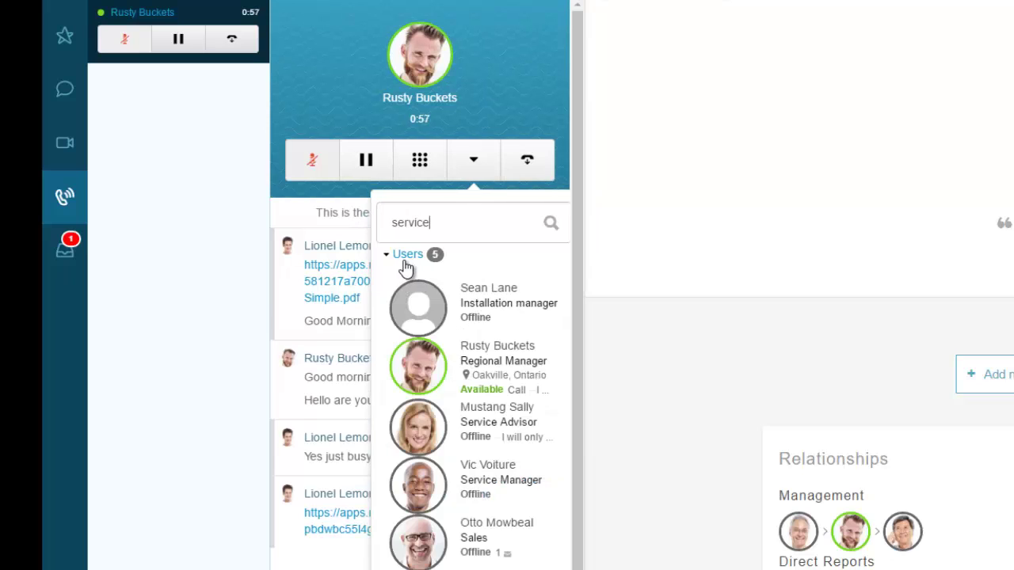
Blind-transfer the call to the Service Advisor from the matching Users results.
click(391, 258)
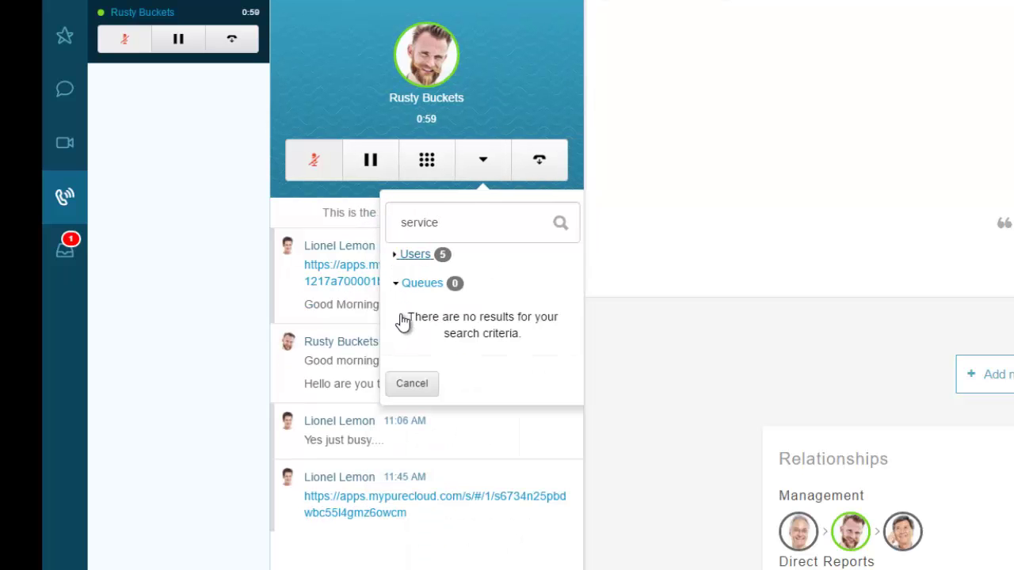
click(398, 289)
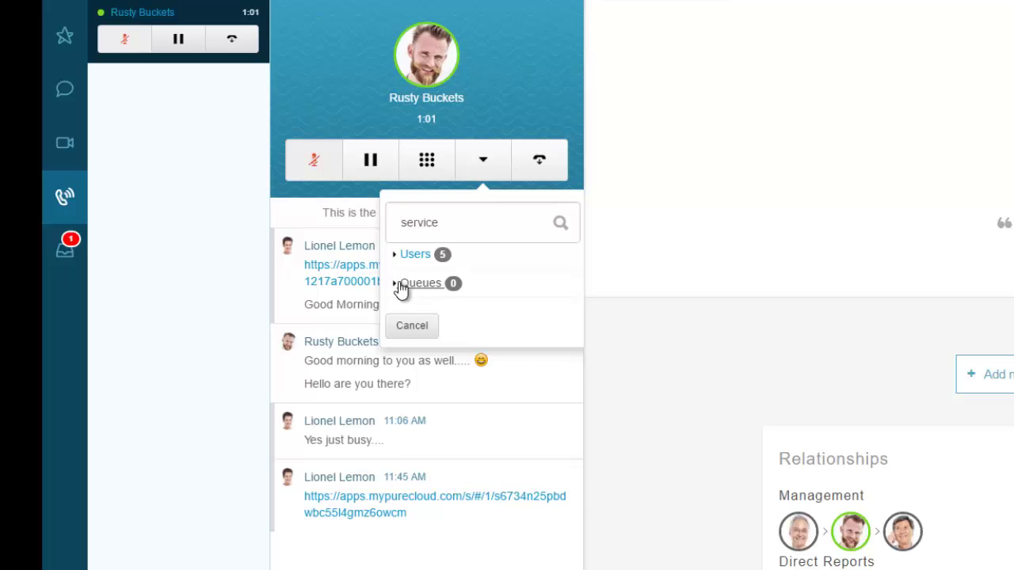
click(399, 288)
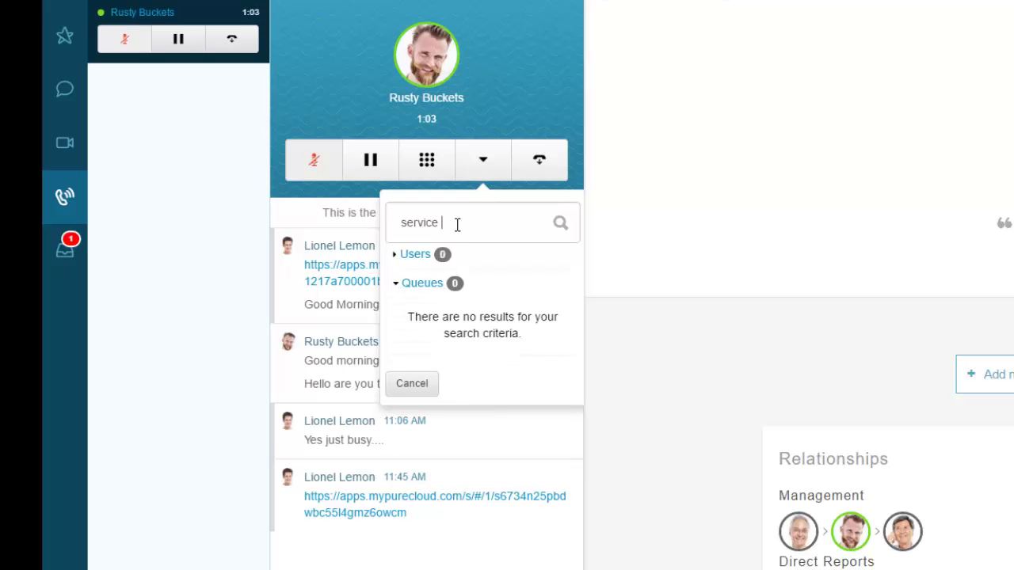
click(409, 256)
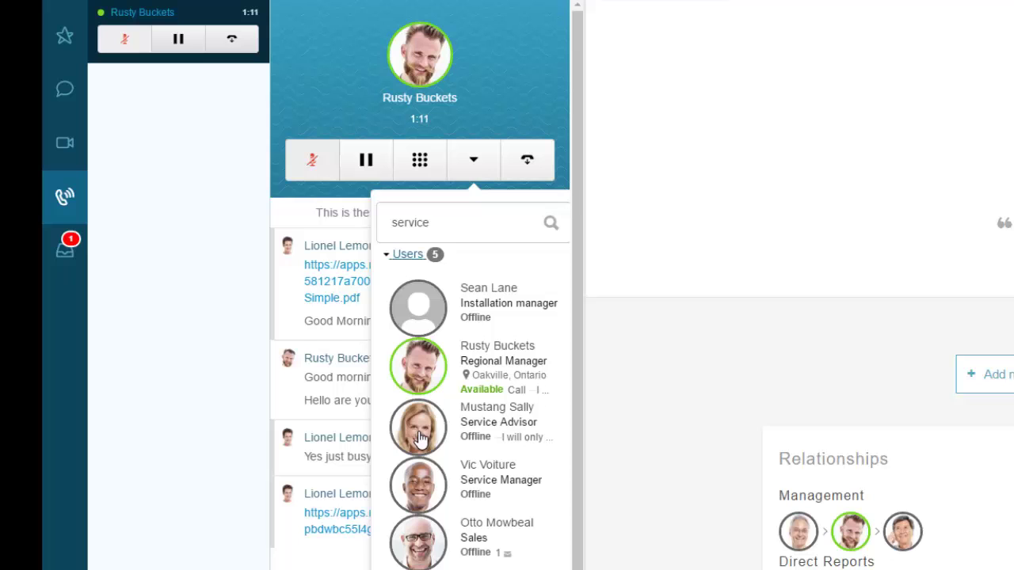
click(420, 438)
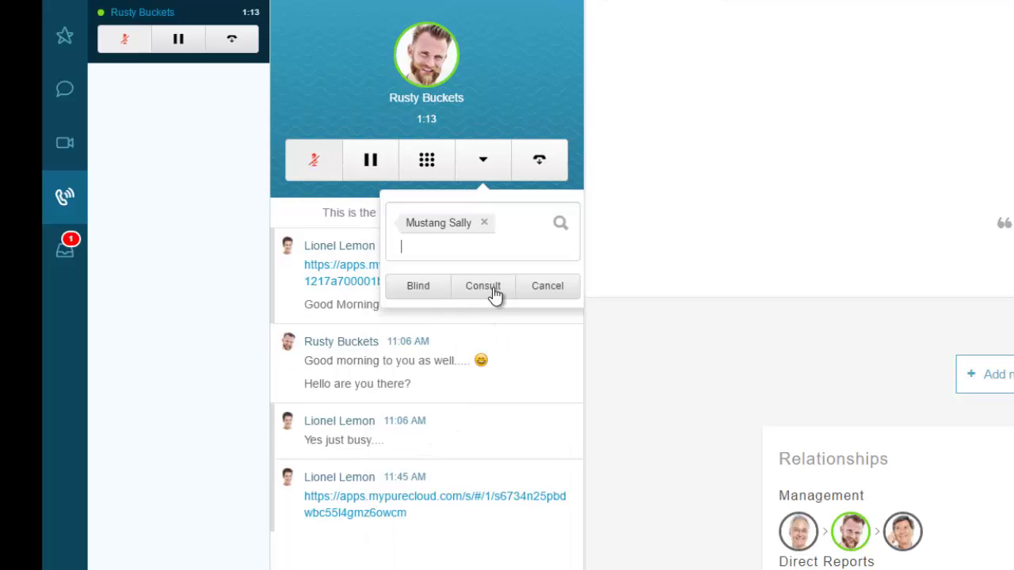
click(416, 291)
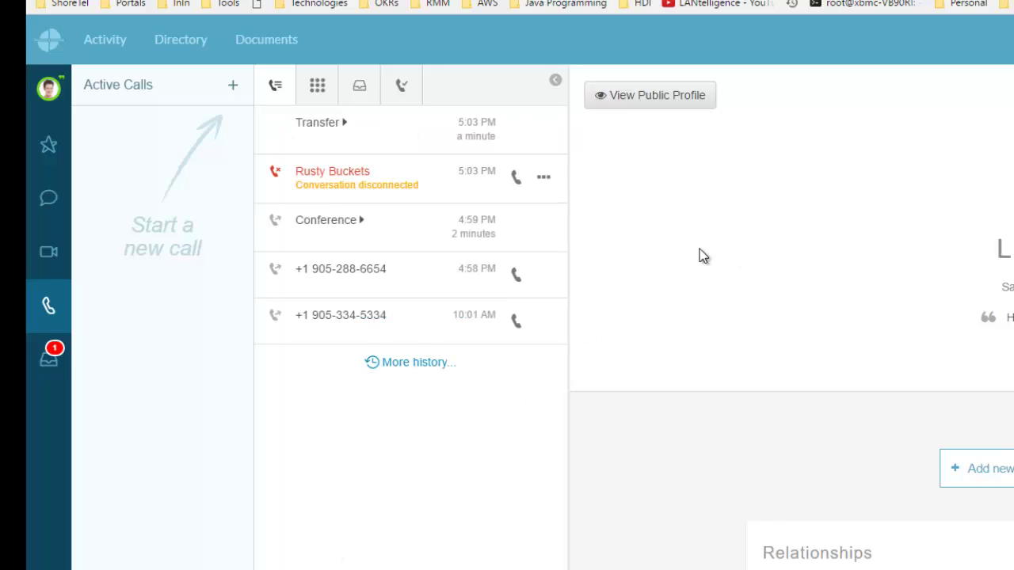
Expand the Transfer history entry to see its participants, then collapse it again.
click(345, 125)
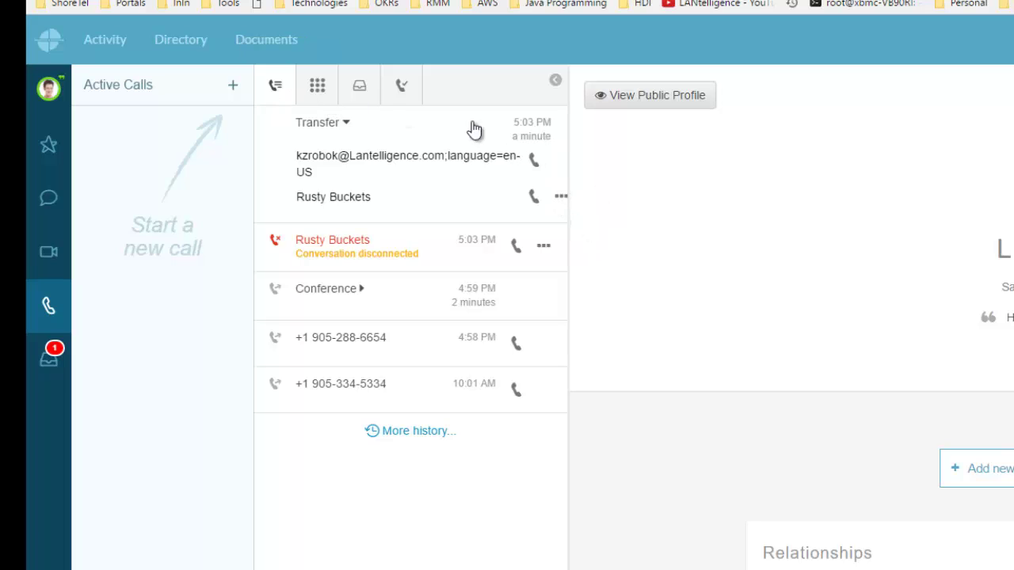
click(348, 125)
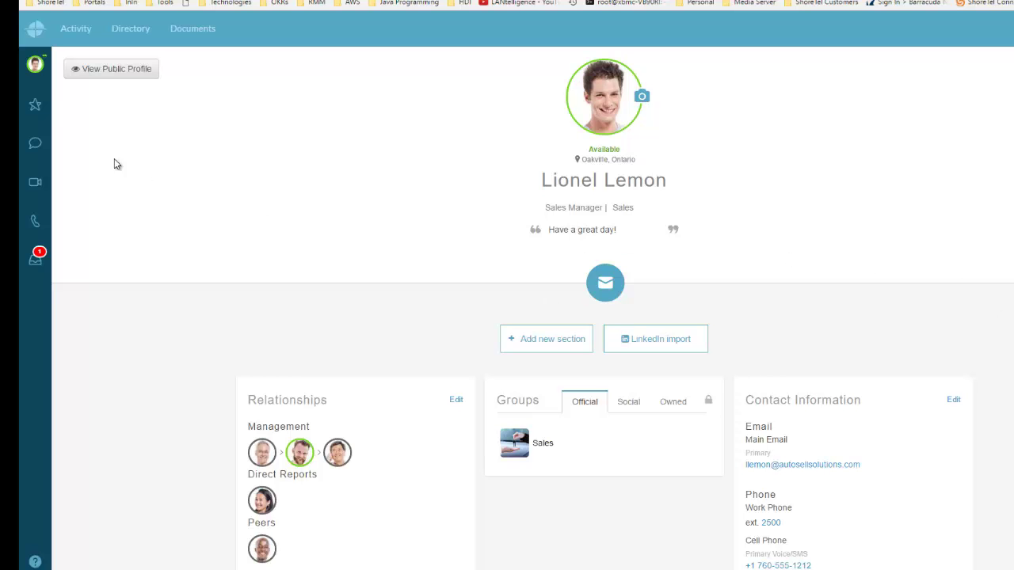
Choose the x2300 extension as the phone for calls, then close the status menu.
click(35, 64)
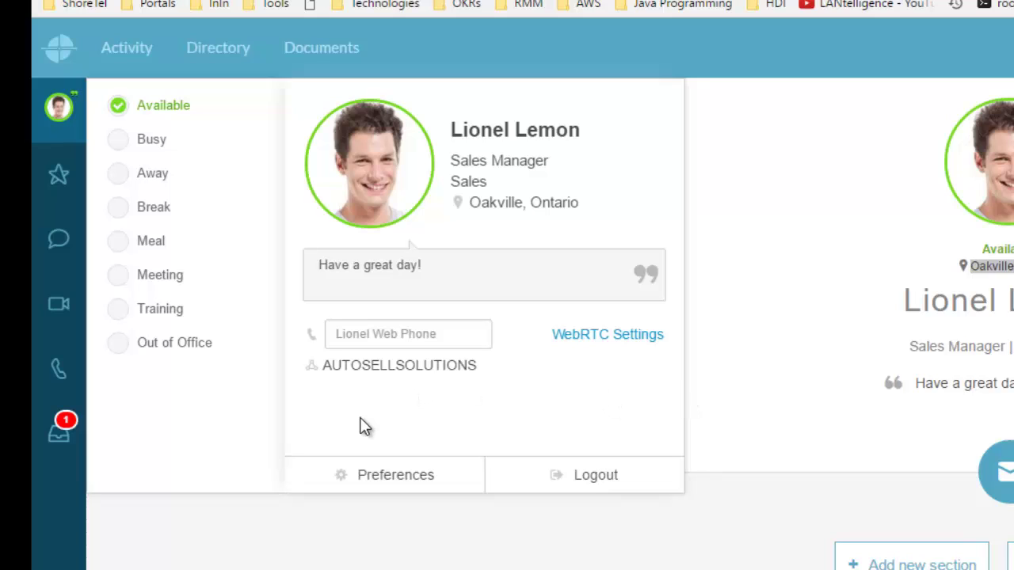
click(458, 335)
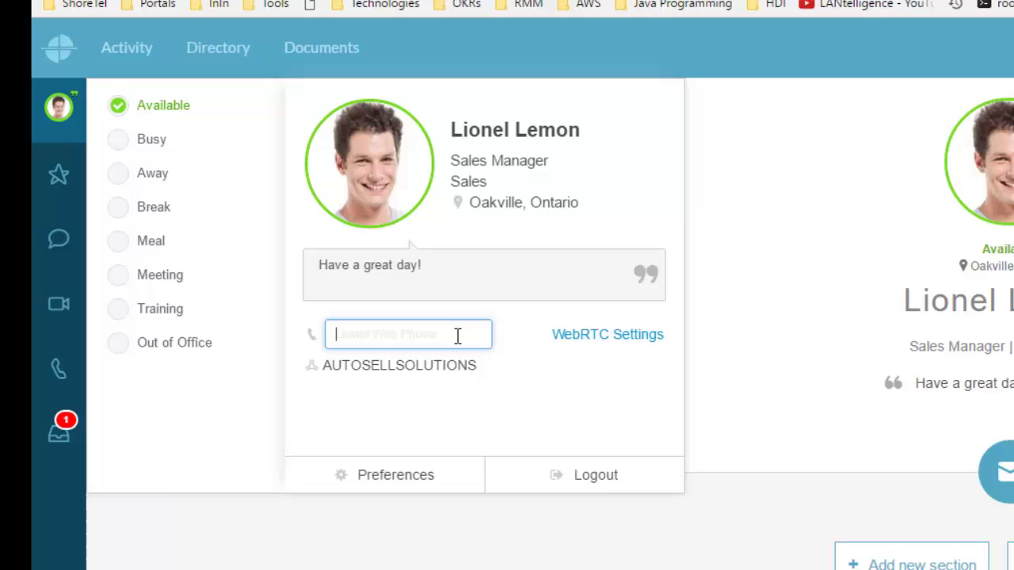
text(ken)
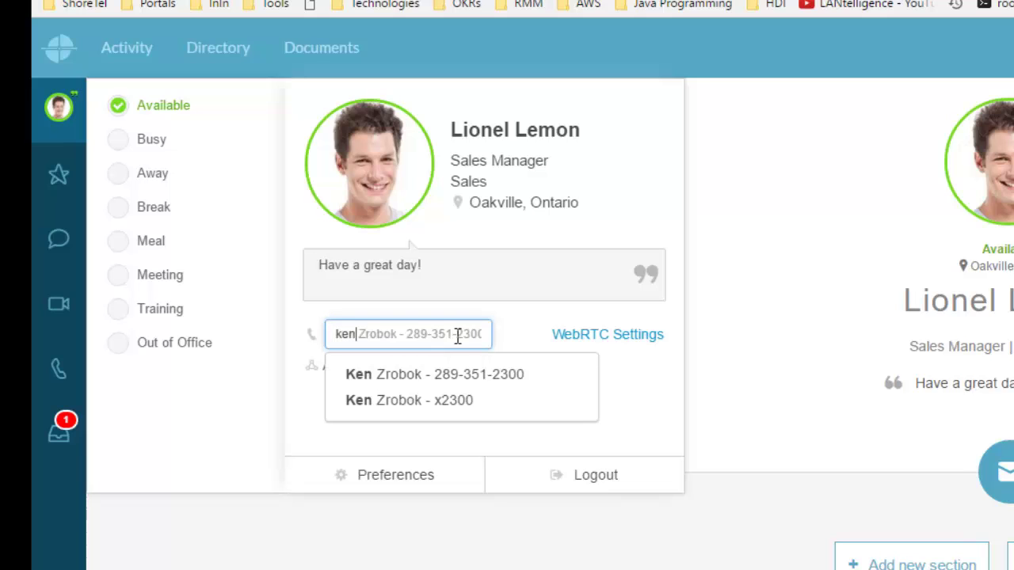
click(465, 404)
click(721, 367)
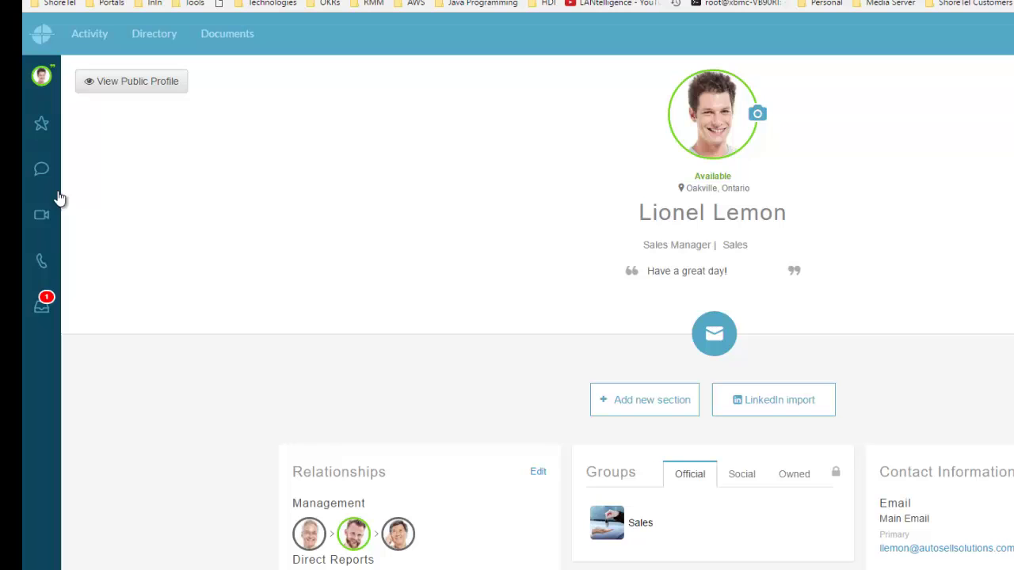
Dial extension 2300 from the dialpad, then view the Phone Selector showing x2300 in use.
click(42, 266)
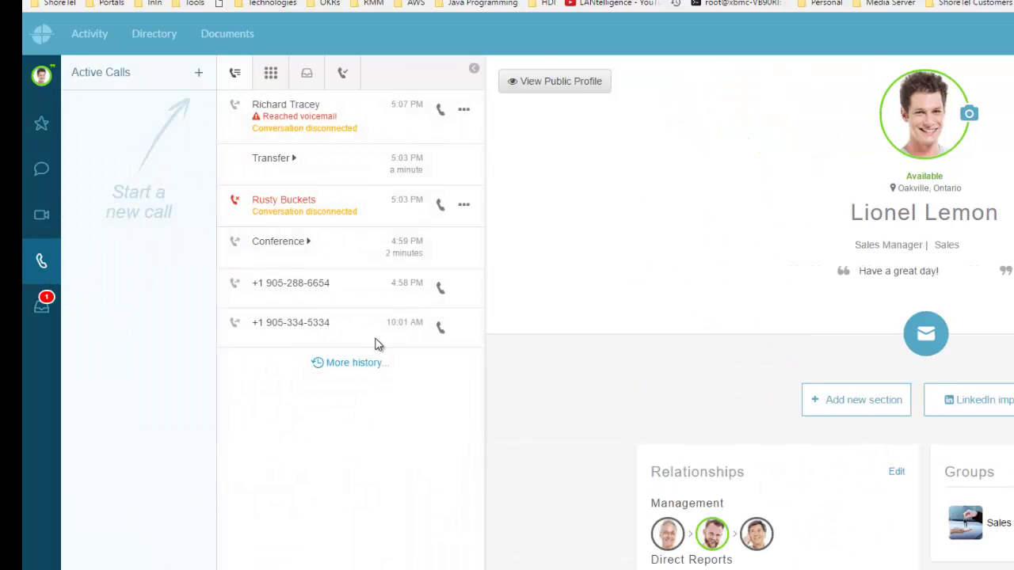
mouse_move(304, 127)
click(271, 72)
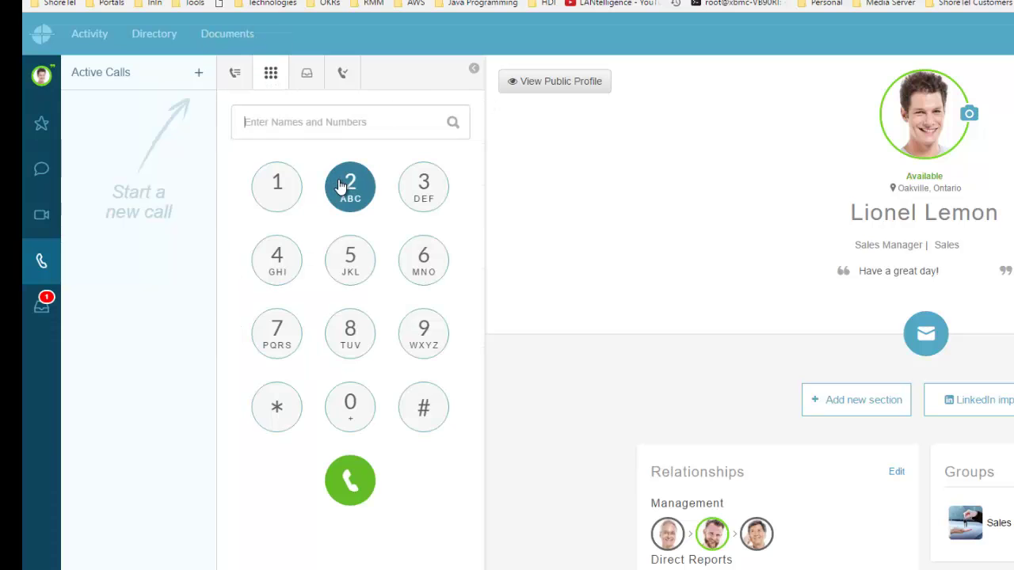
click(350, 187)
click(423, 187)
click(350, 406)
click(350, 406)
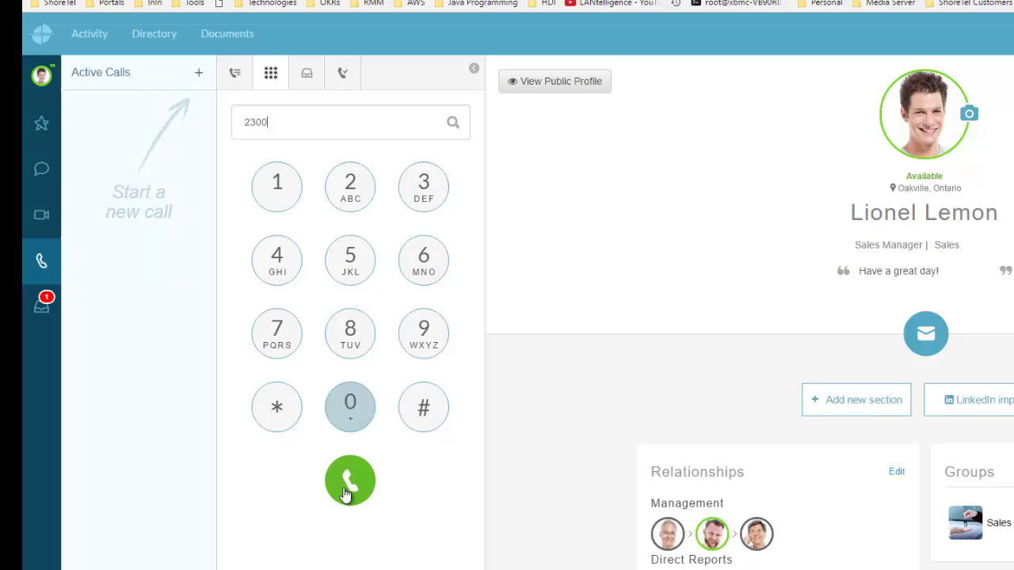
click(350, 481)
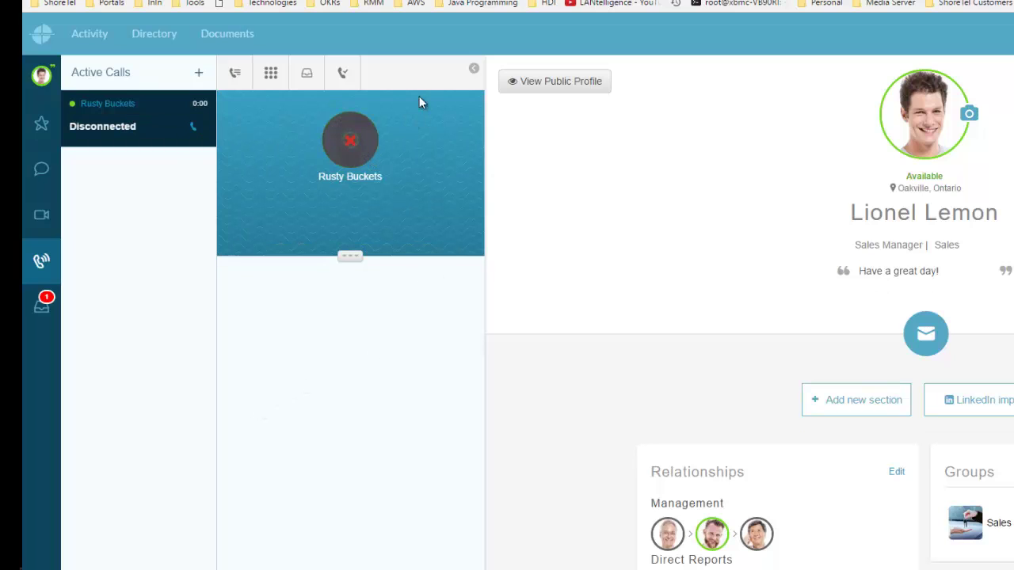
click(344, 74)
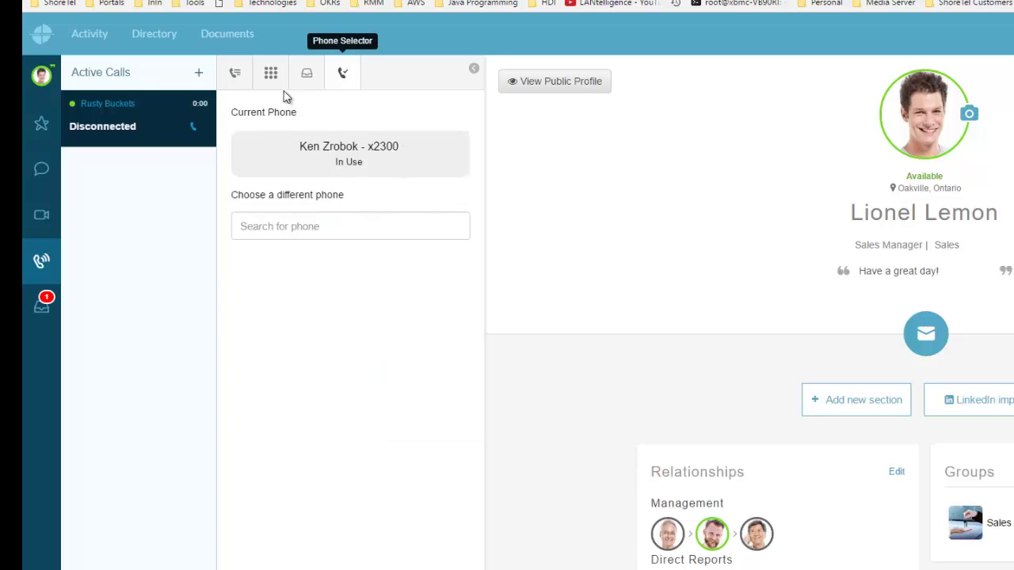
Show the saved call recordings instead of voicemails in the Inbox.
click(236, 73)
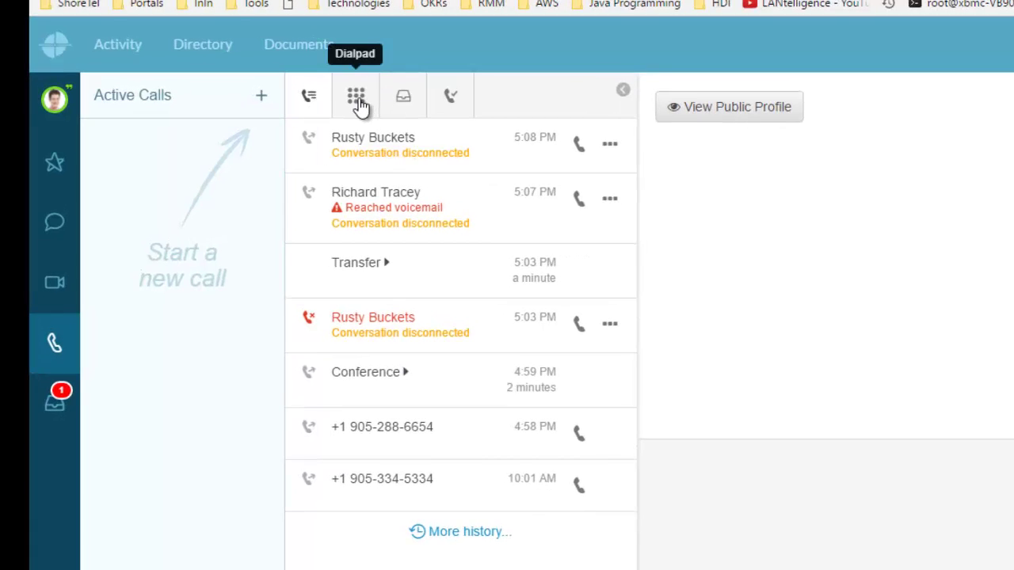
click(361, 103)
click(404, 100)
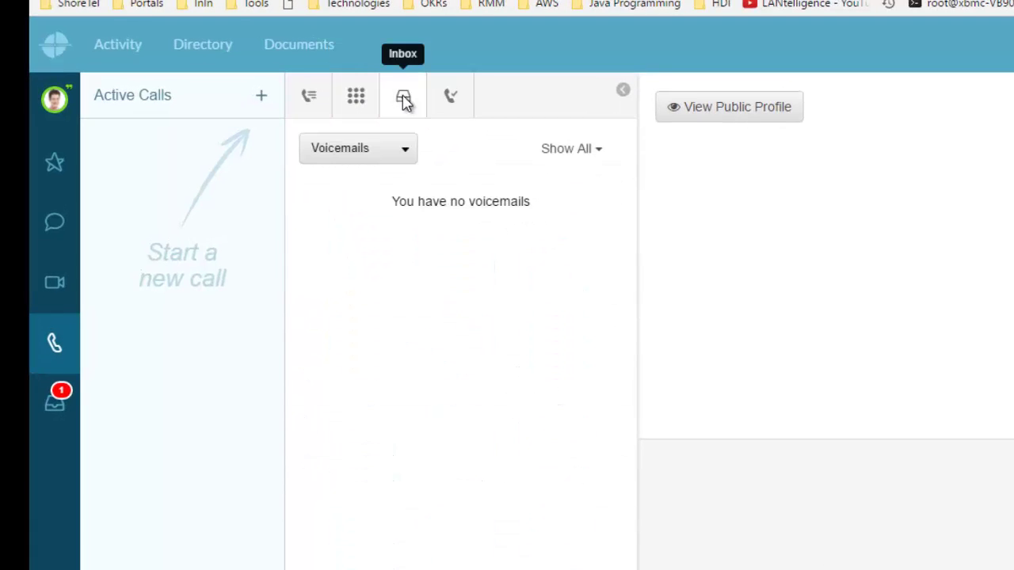
click(408, 152)
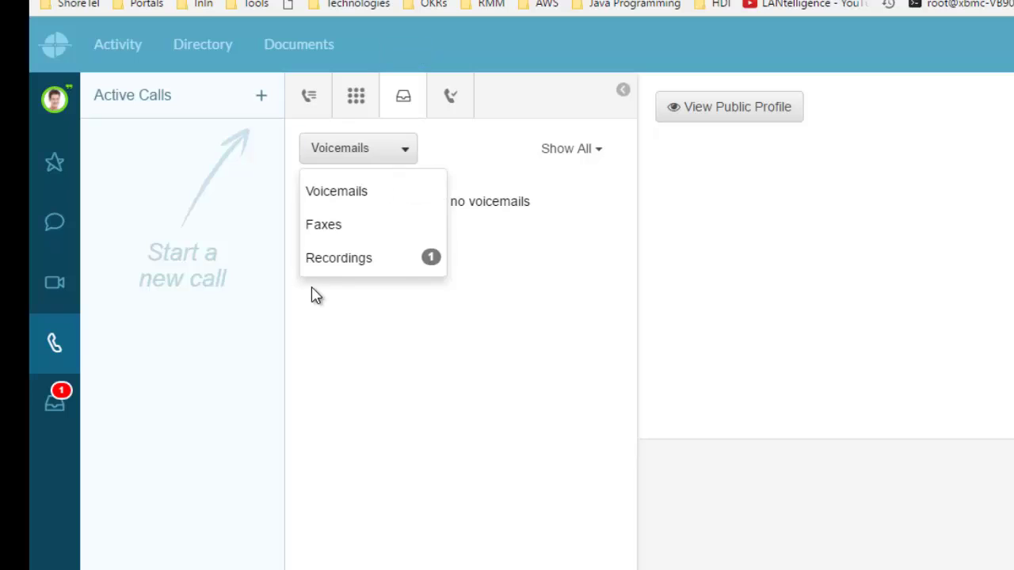
click(355, 264)
Search 'we' in the Phone Selector, make the web phone current, and hide the calls panel.
click(451, 100)
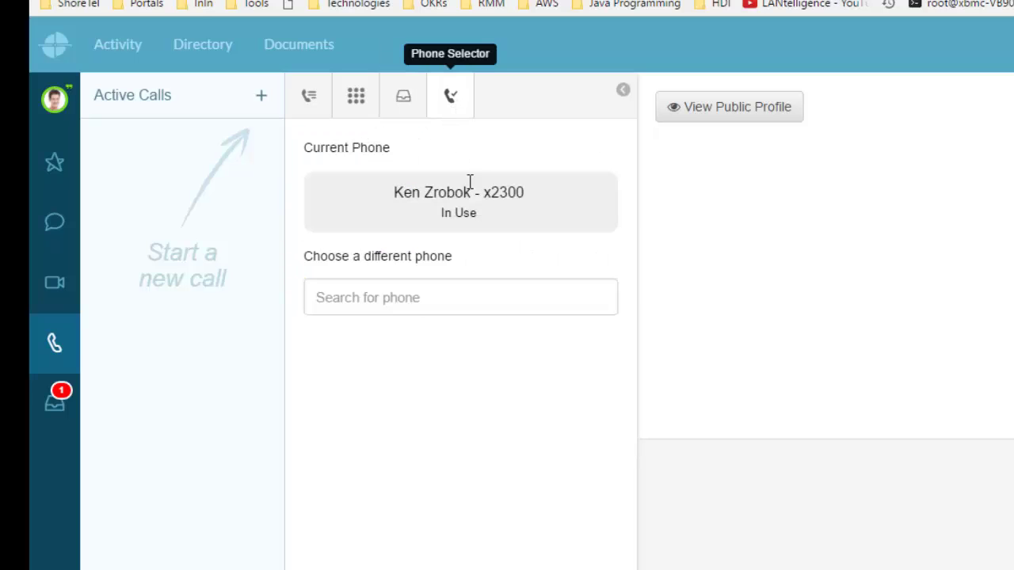
click(473, 290)
text(web)
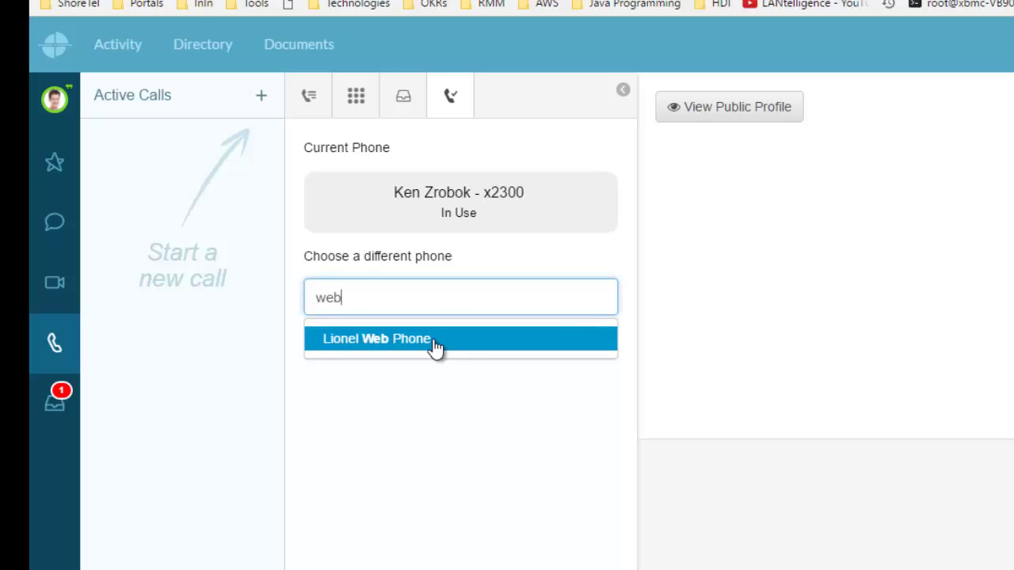
click(433, 339)
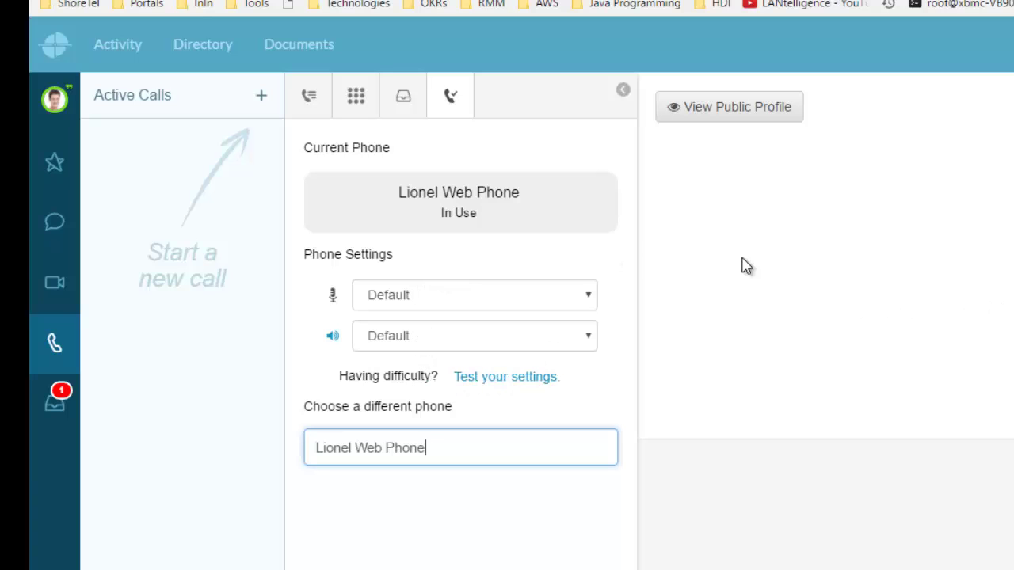
click(626, 102)
click(622, 90)
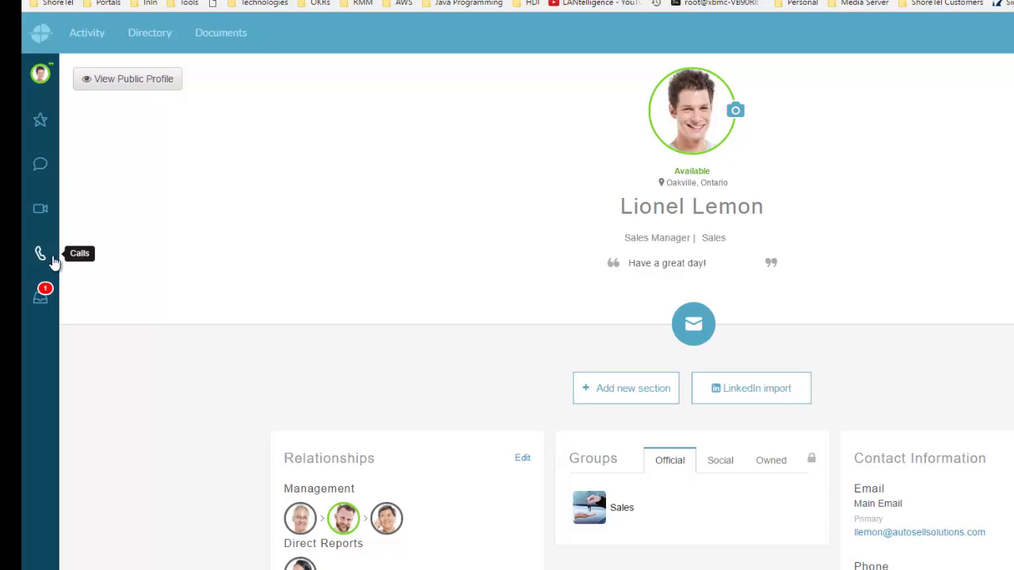
click(41, 123)
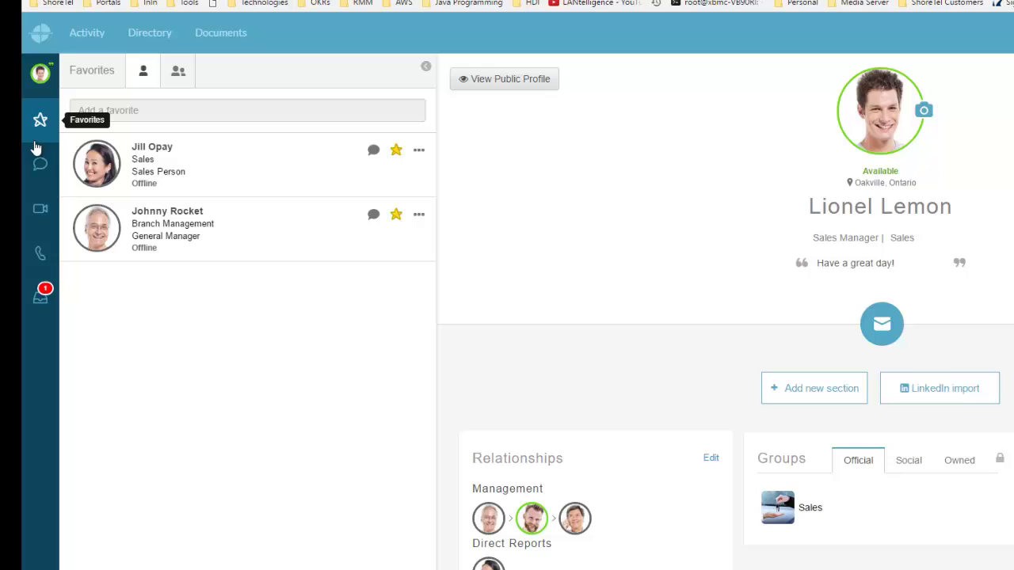
click(418, 150)
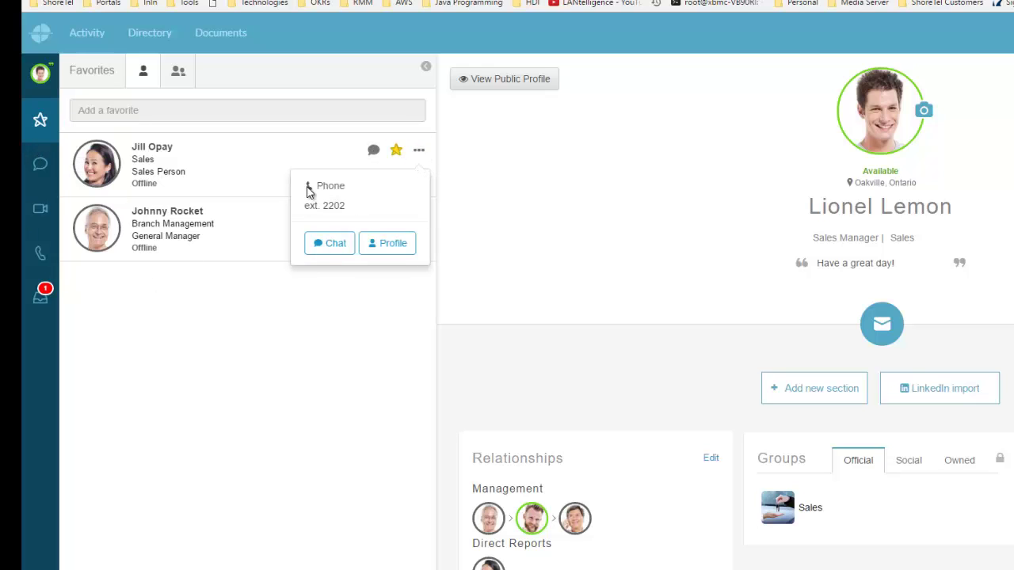
click(393, 245)
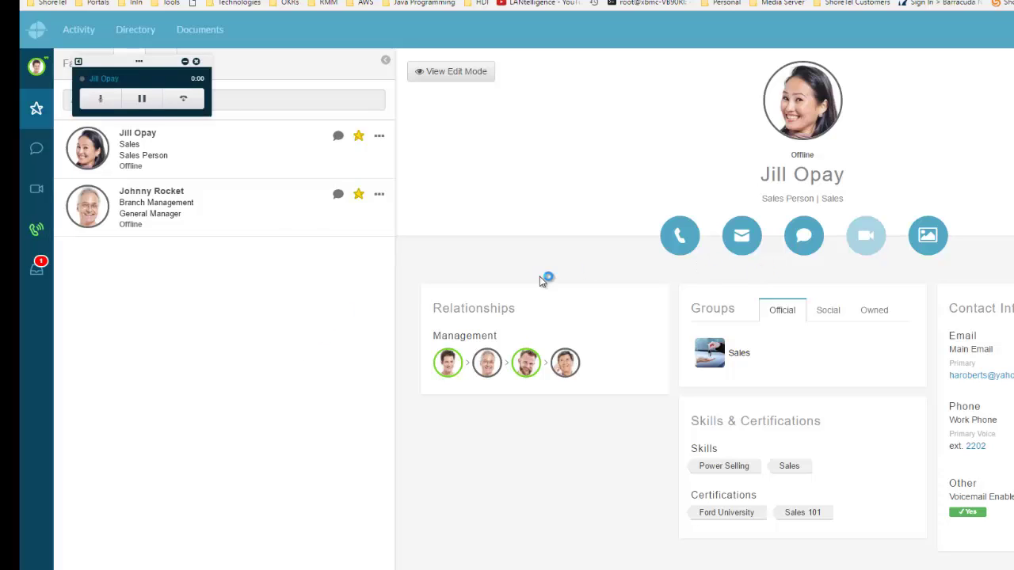
click(184, 101)
click(149, 106)
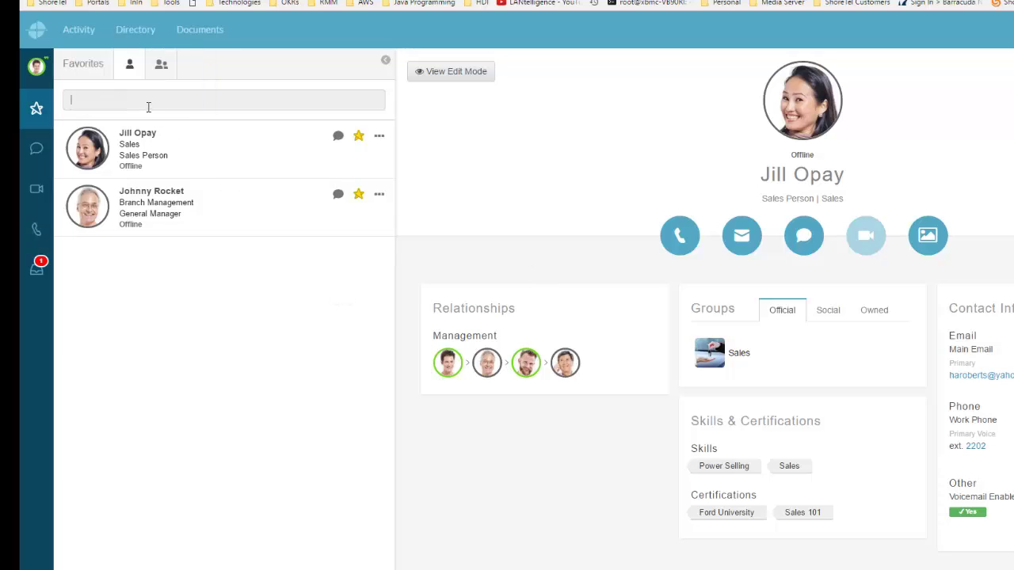